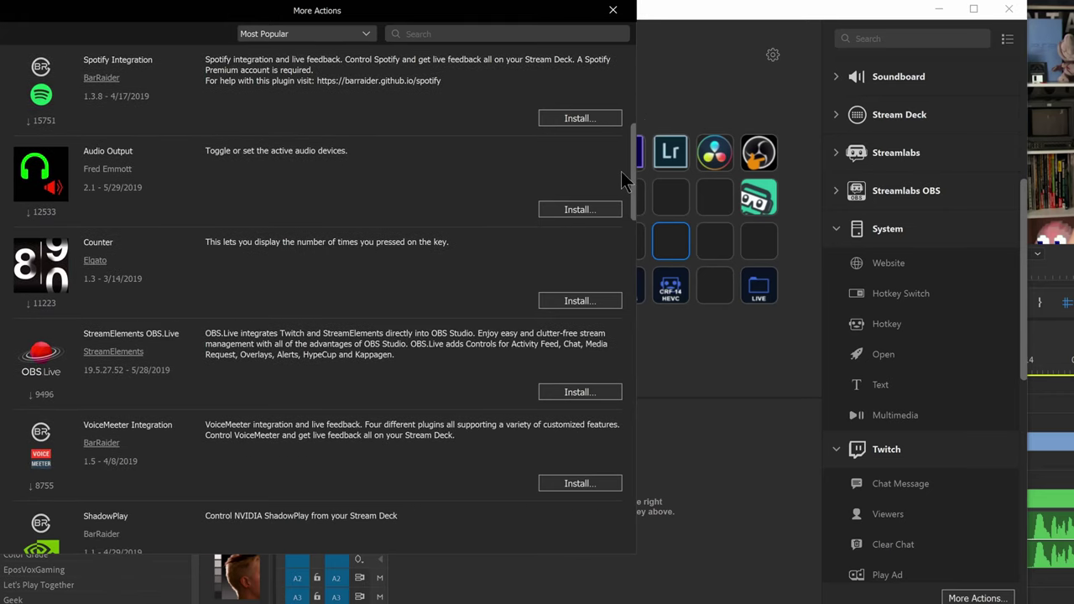
Scroll down through the More Actions plugin integrations in Stream Deck
scroll(621, 172, down, 2)
scroll(621, 209, down, 2)
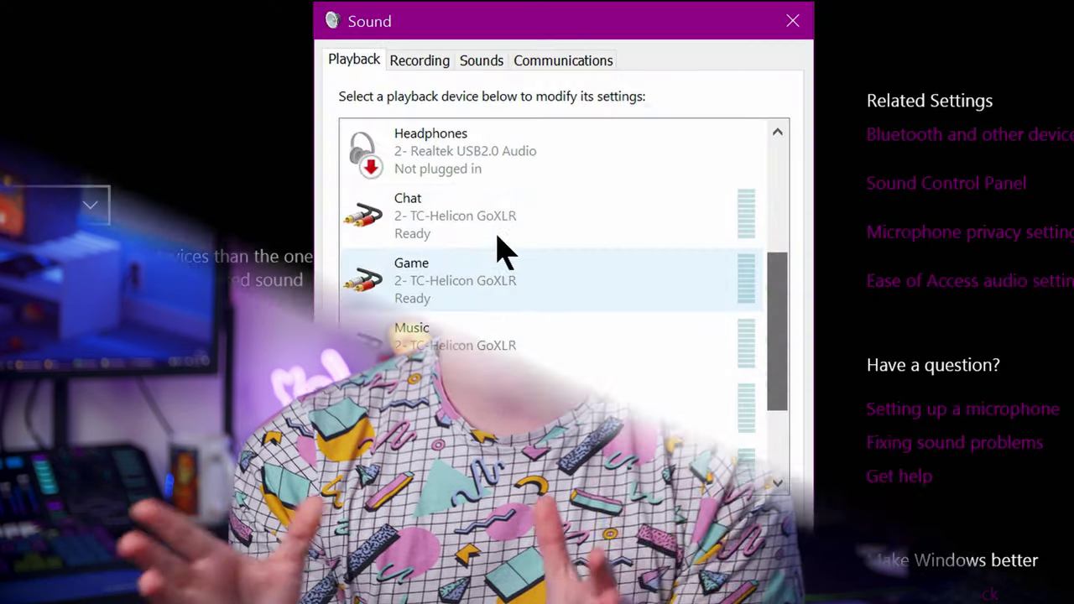
Inspect the Chat playback device, then select the Chat Mic, Microphone and Line recording devices
right_click(493, 234)
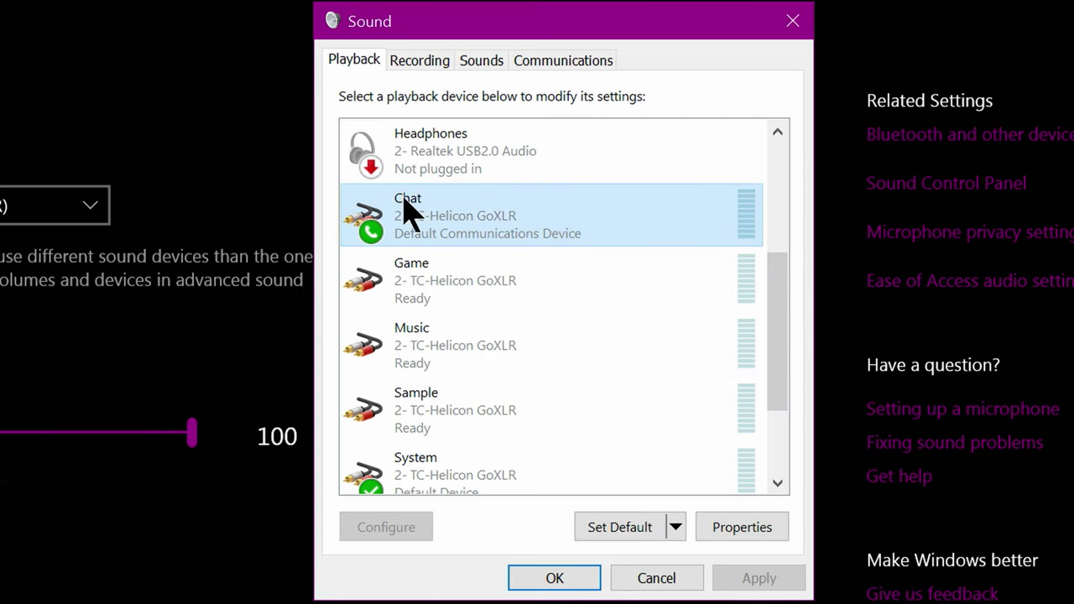
drag(780, 298, 774, 361)
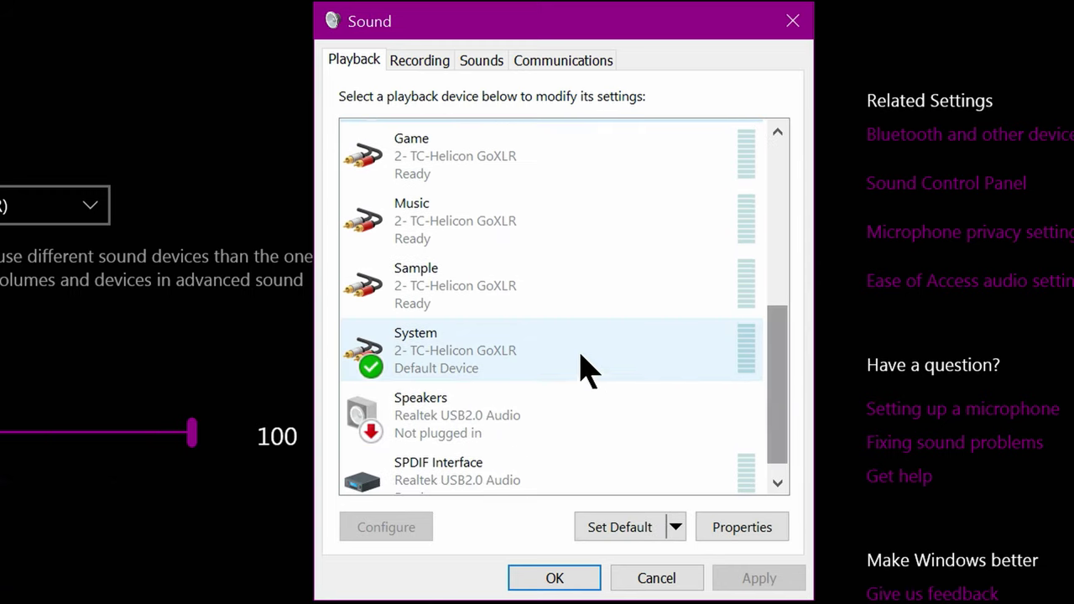
click(394, 65)
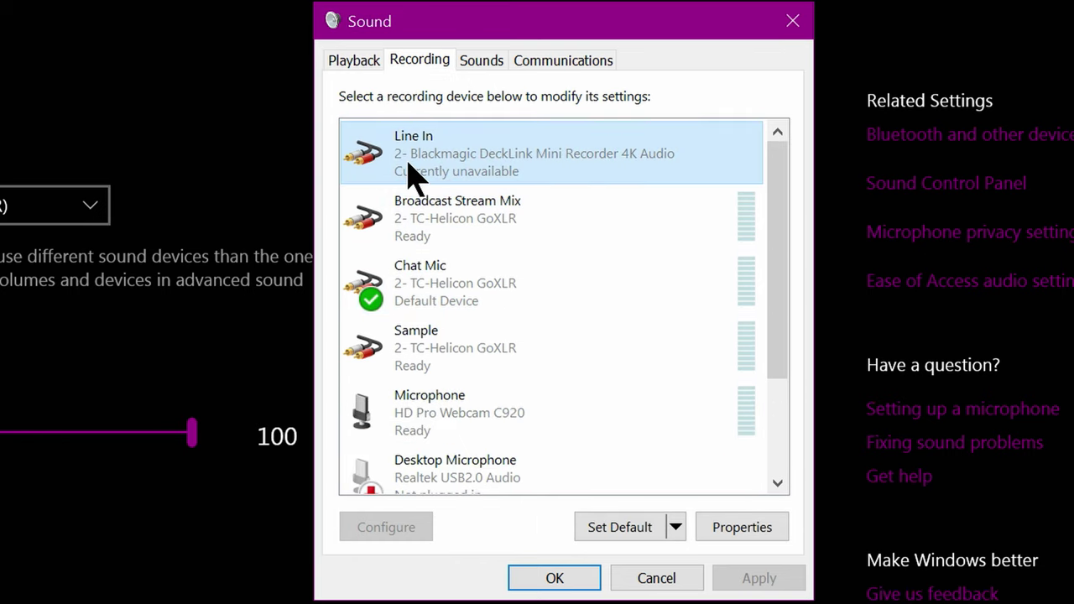
click(464, 293)
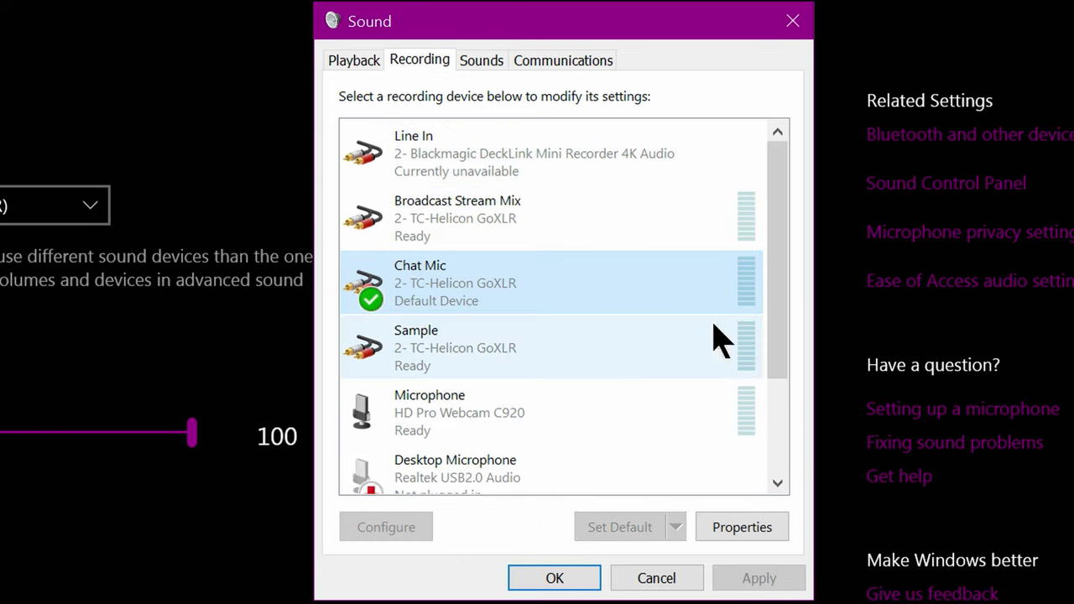
drag(780, 354, 762, 427)
click(482, 294)
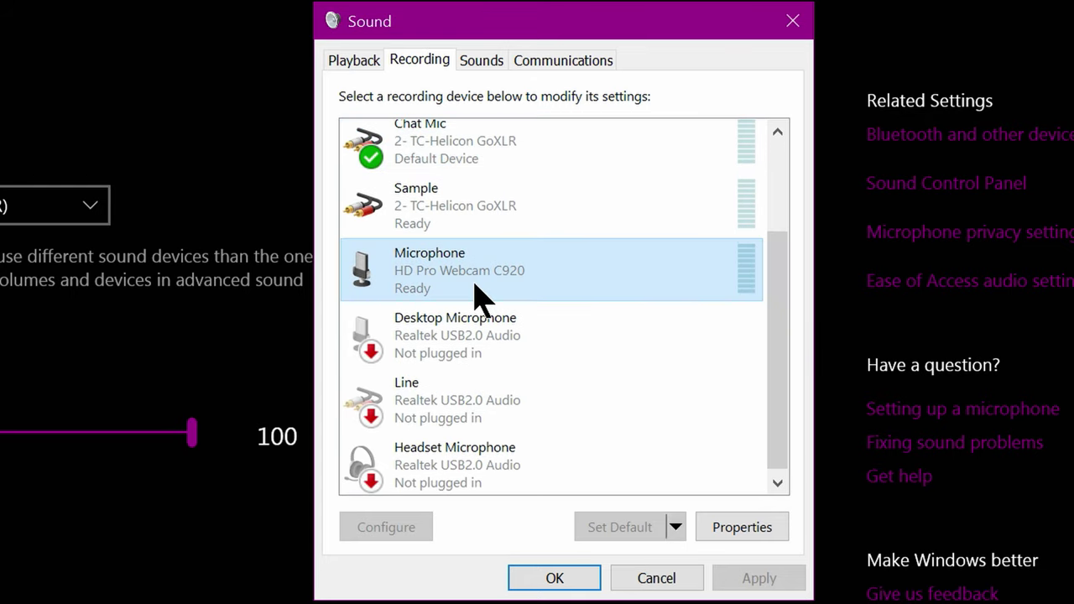
click(467, 411)
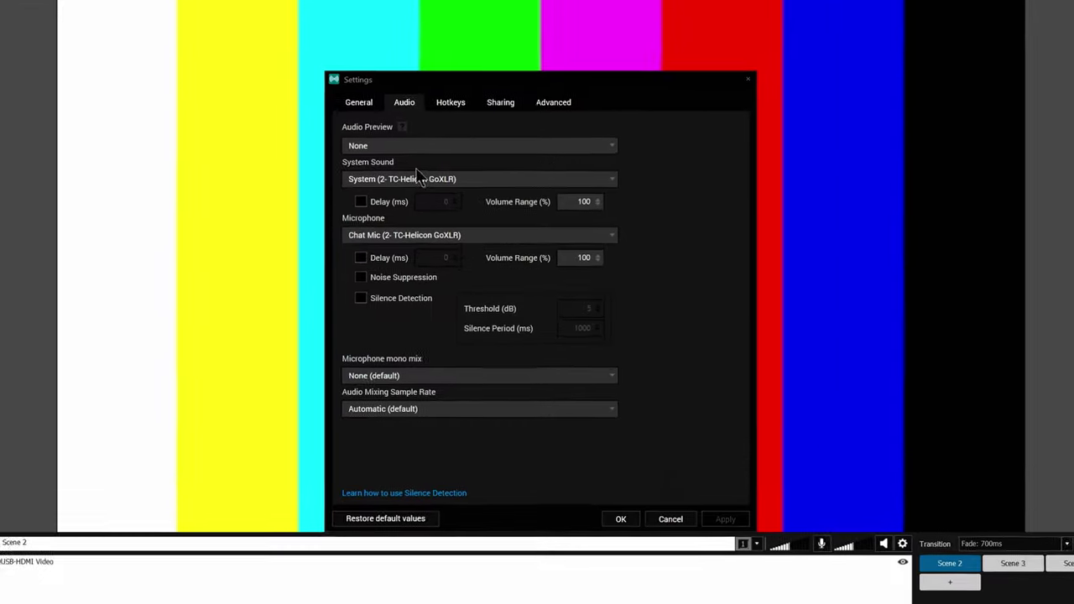
click(427, 192)
scroll(430, 226, up, 2)
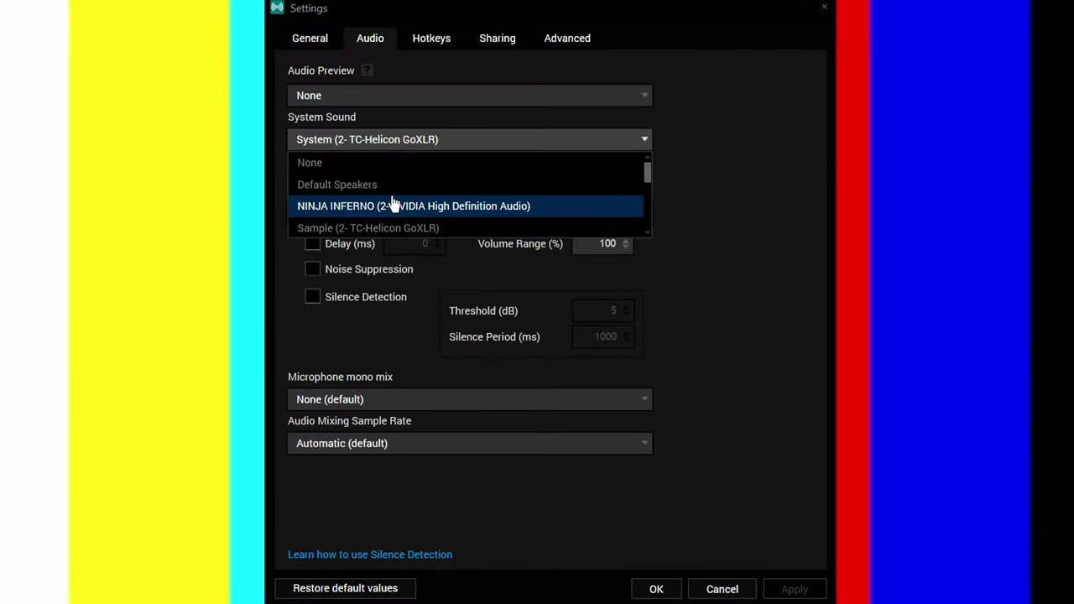
click(391, 184)
click(391, 211)
scroll(391, 244, up, 2)
click(391, 257)
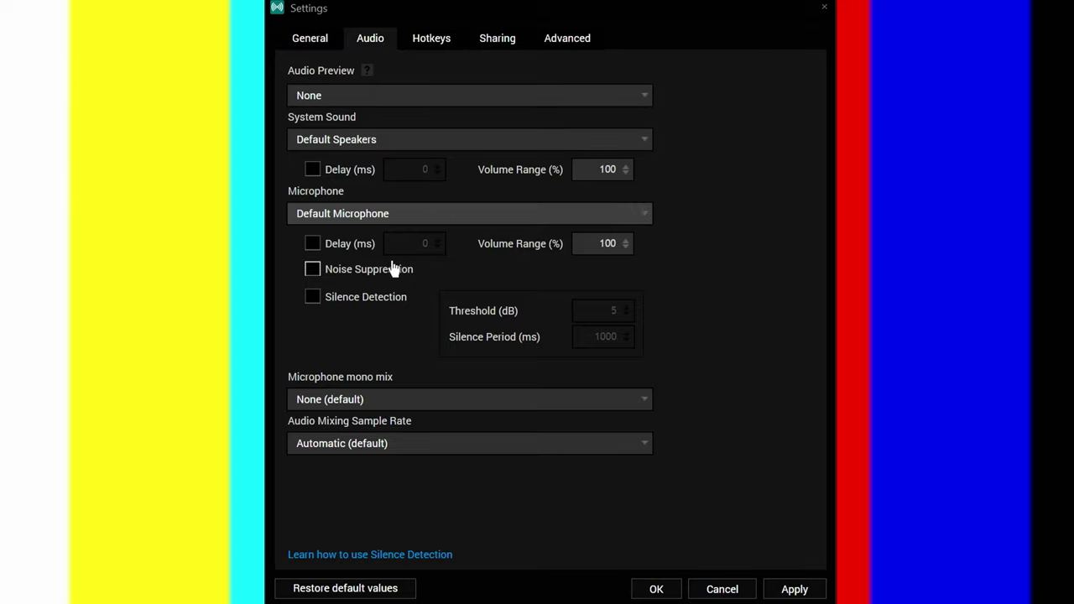
click(430, 216)
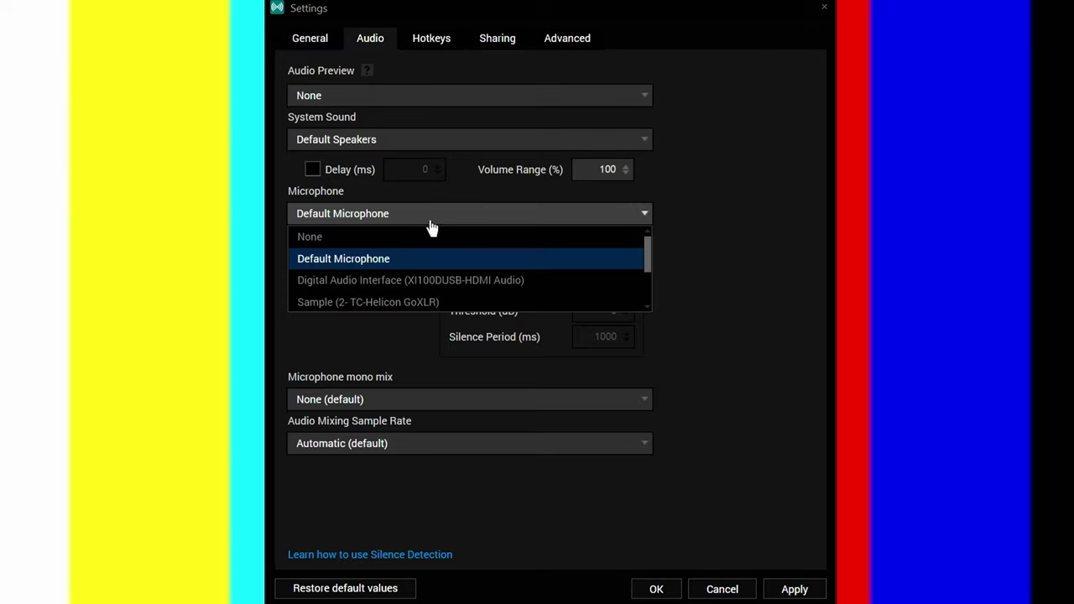
scroll(436, 286, down, 2)
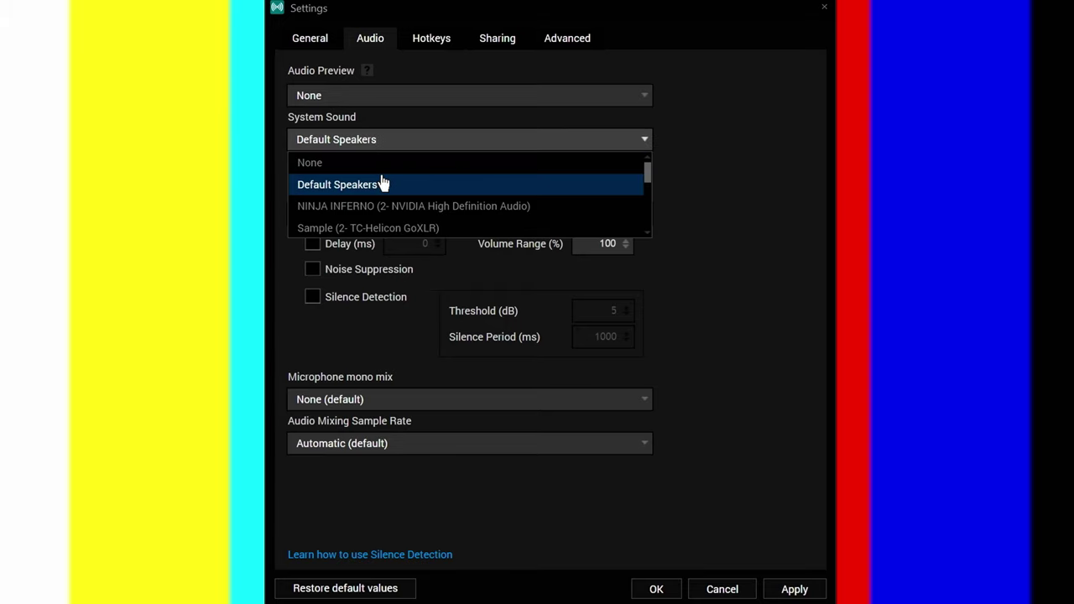
click(383, 184)
click(383, 140)
click(336, 162)
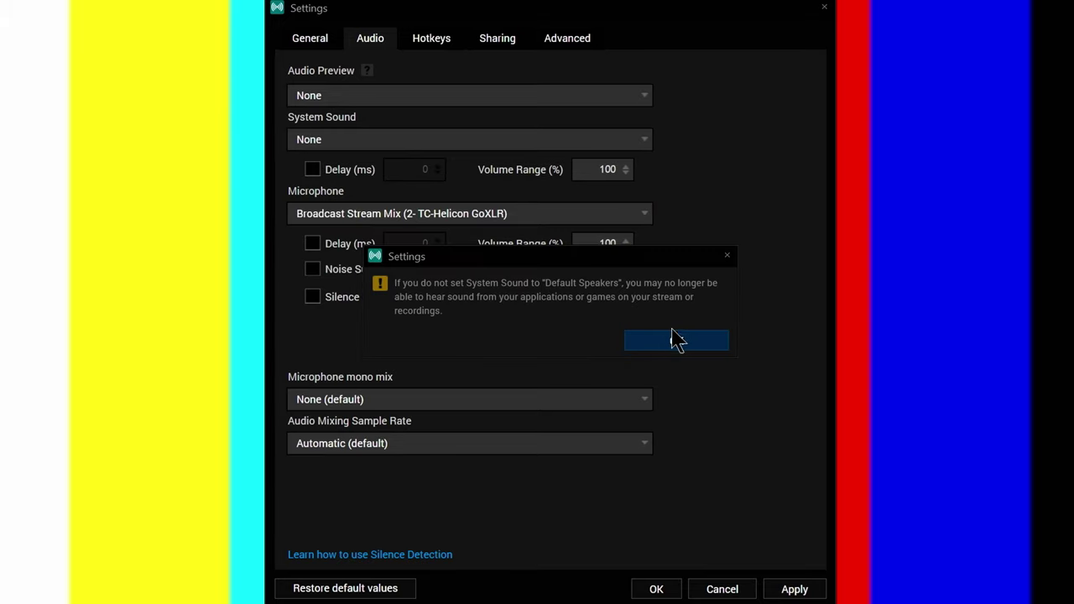
click(671, 339)
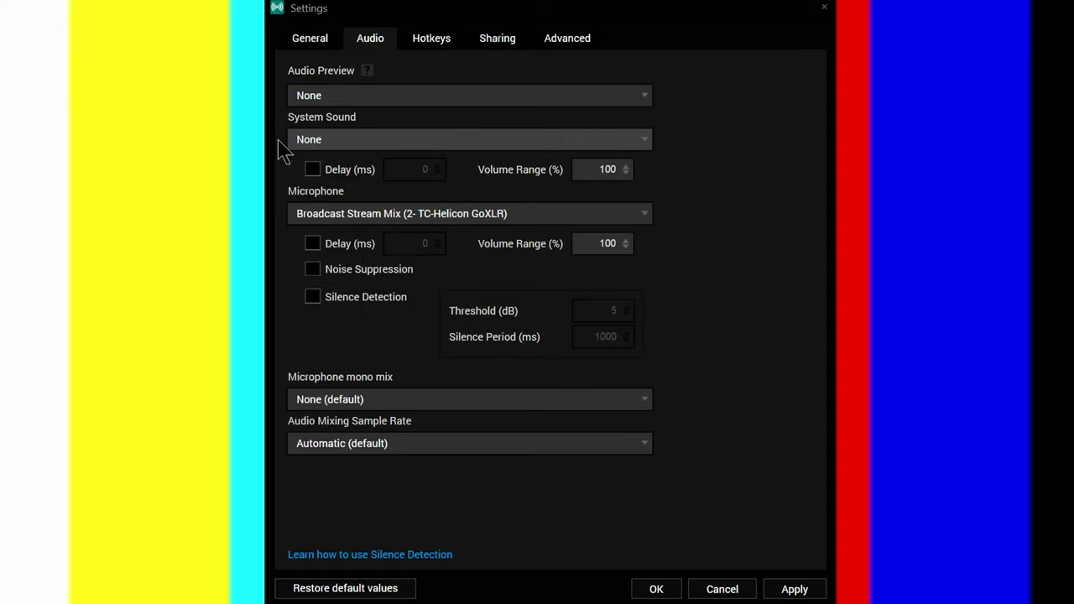
click(314, 216)
click(314, 278)
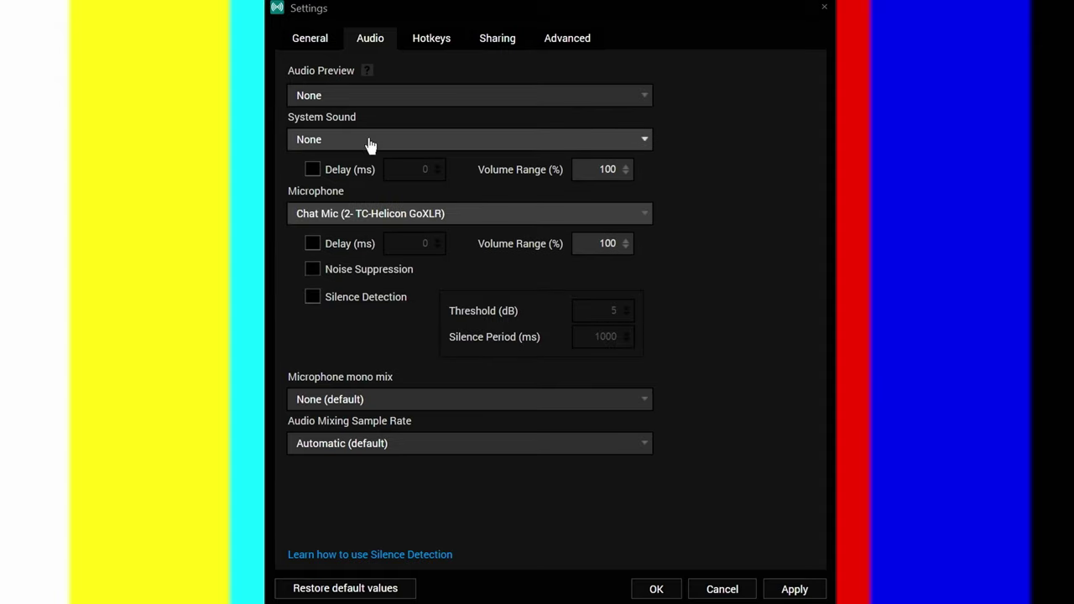
click(369, 144)
scroll(369, 209, down, 5)
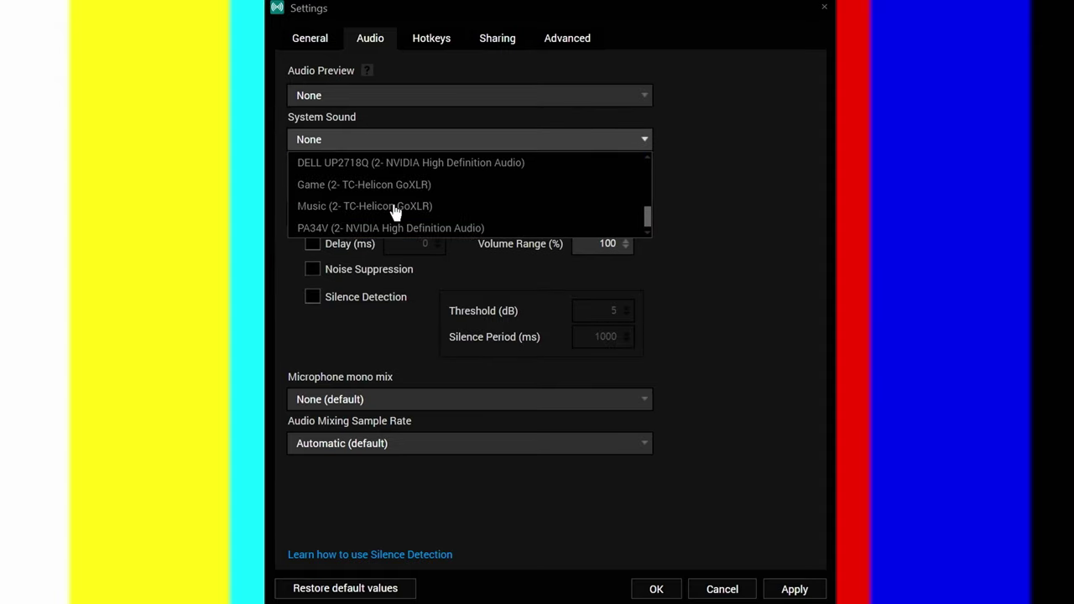
scroll(394, 210, up, 2)
click(394, 206)
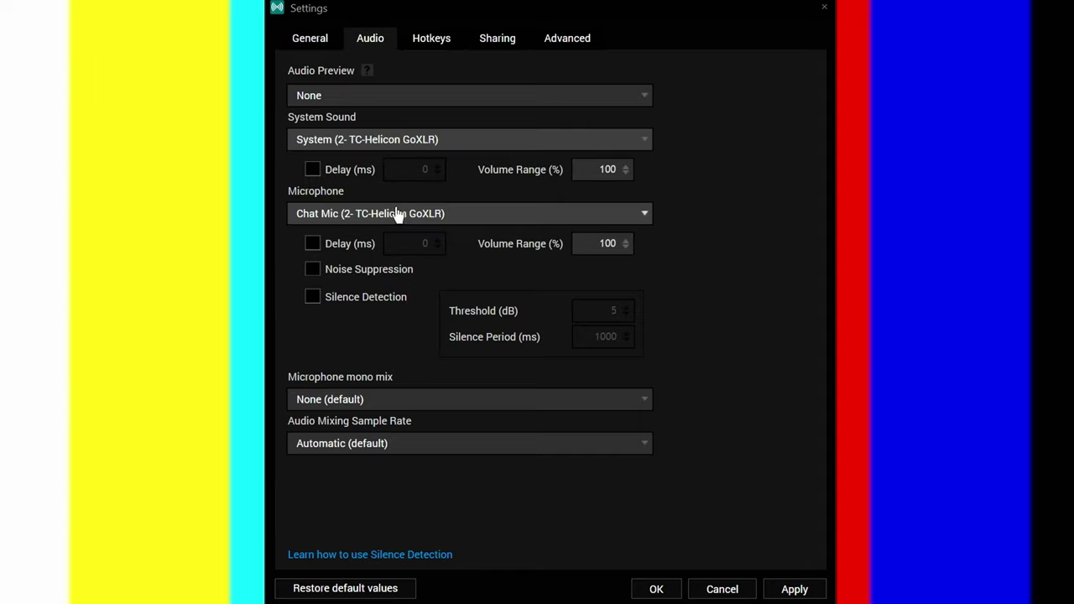
click(339, 174)
click(355, 176)
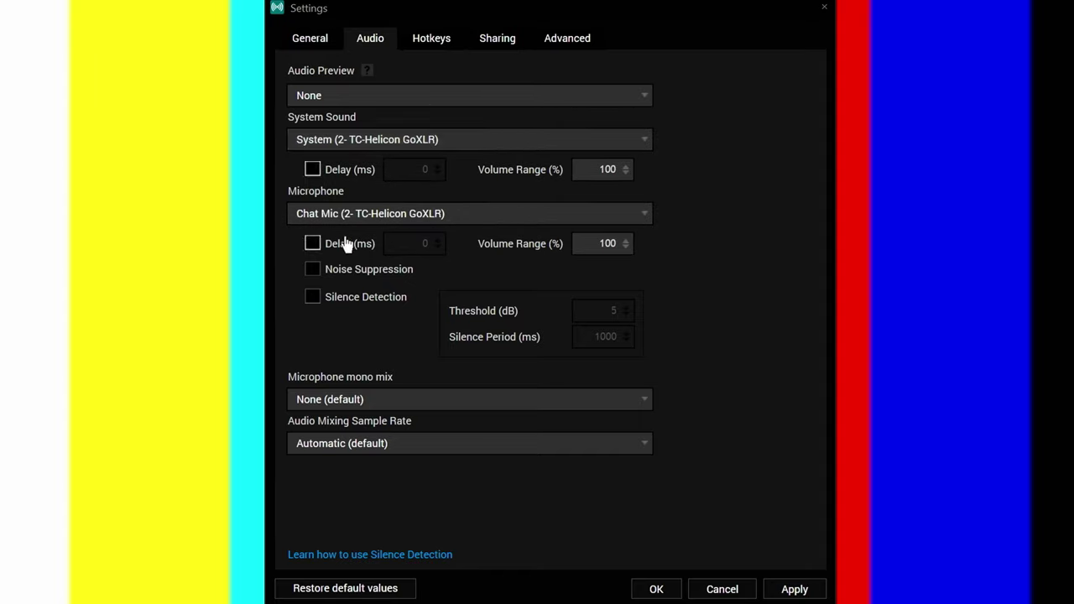
click(347, 244)
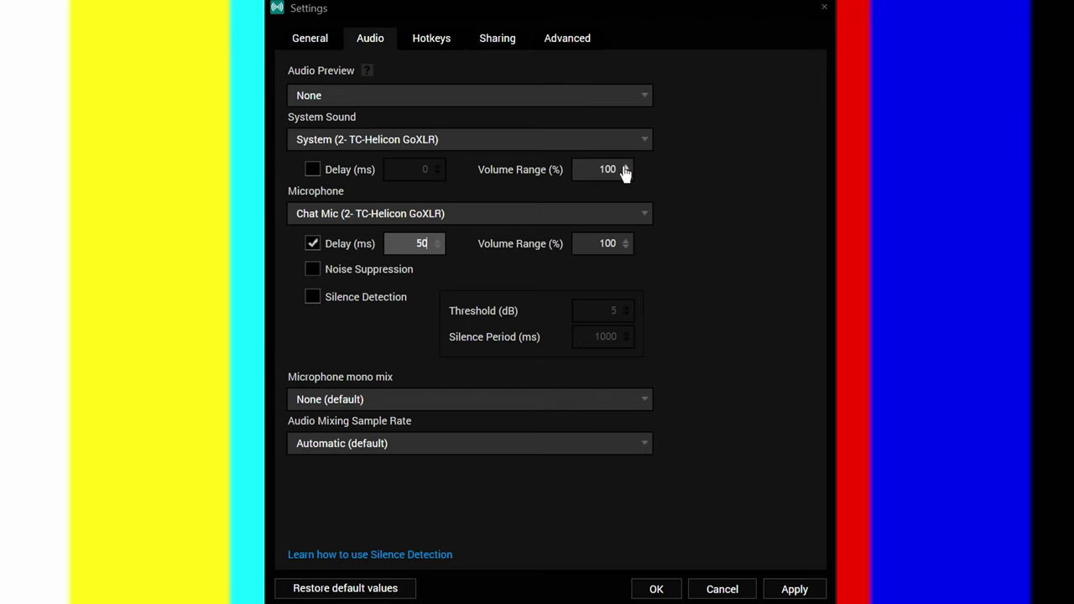
Check the Microphone and System Sound volume range values
click(625, 240)
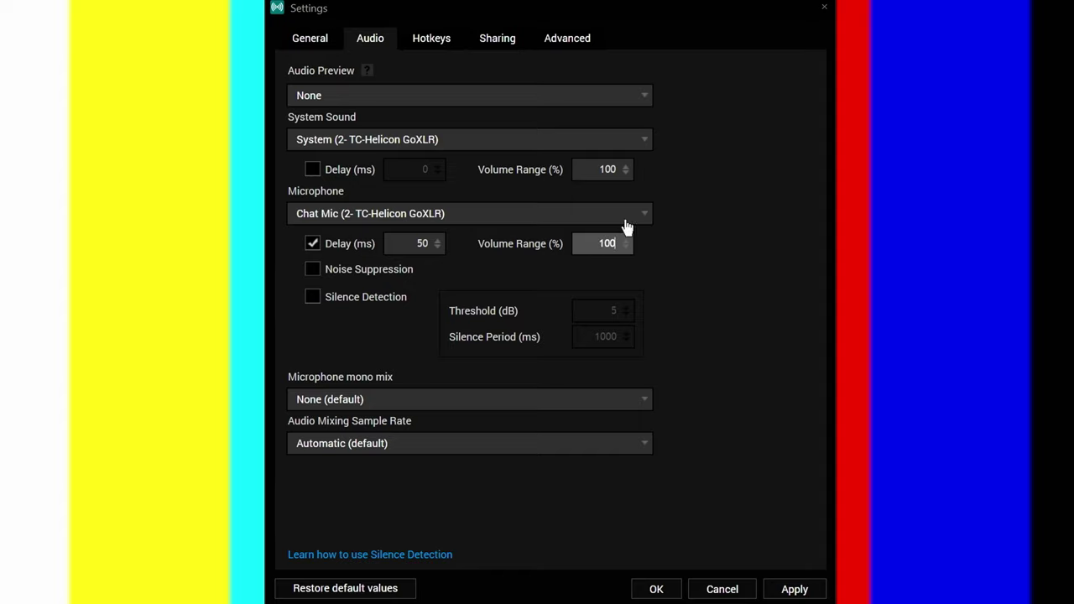
click(625, 174)
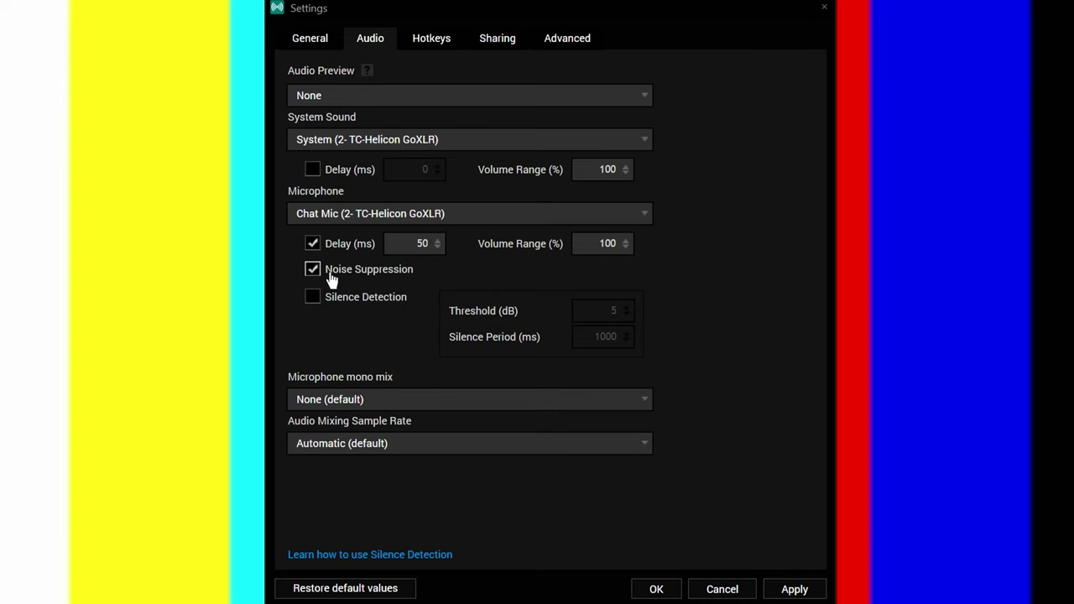
click(345, 308)
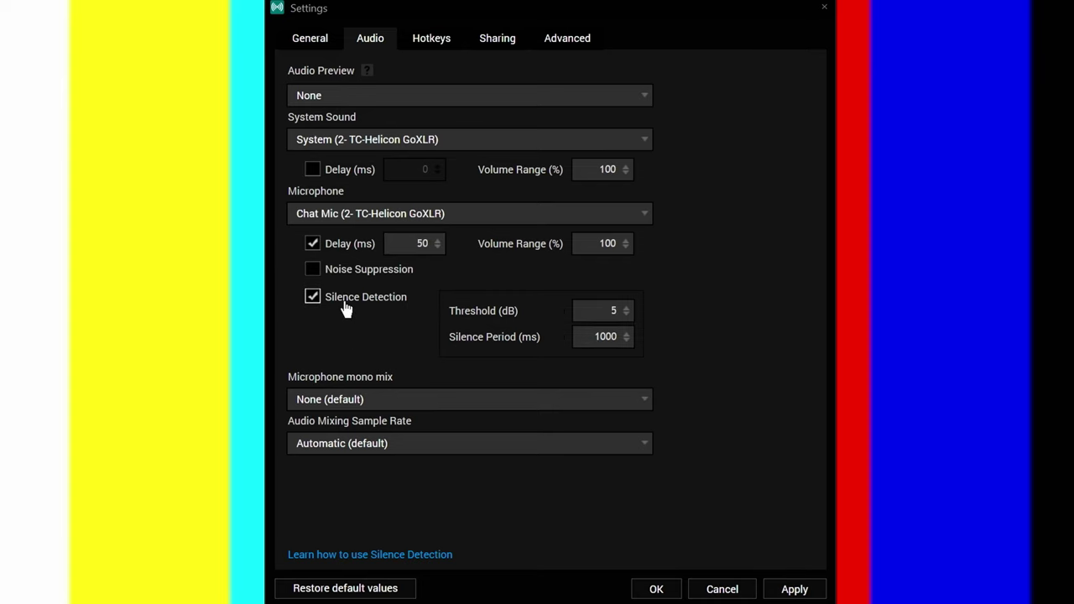
click(632, 313)
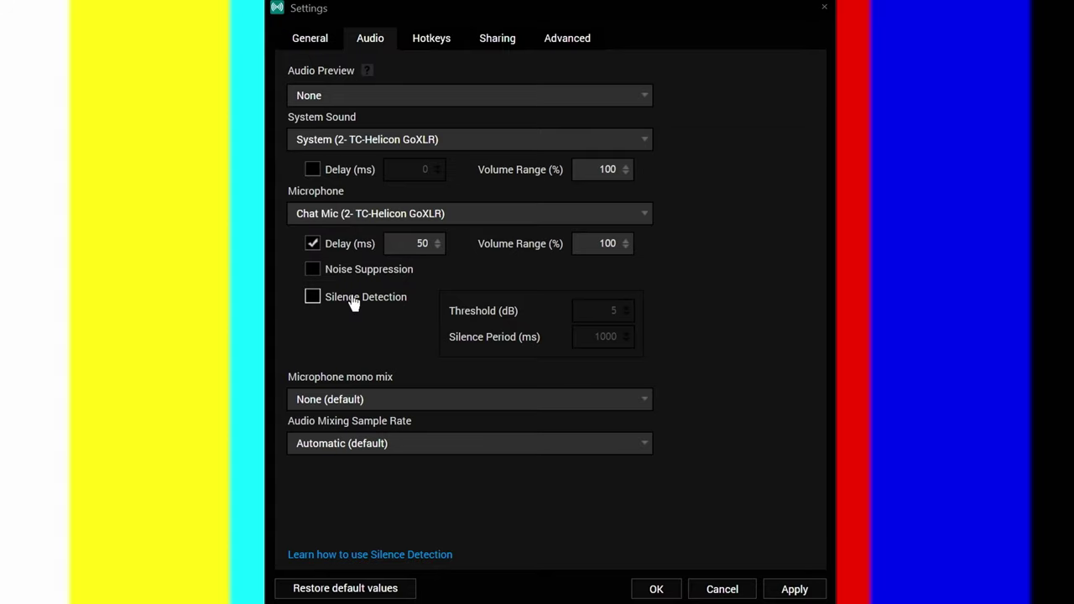
Keep microphone mono mix at None and set the audio mixing sample rate to 48 kHz
click(420, 401)
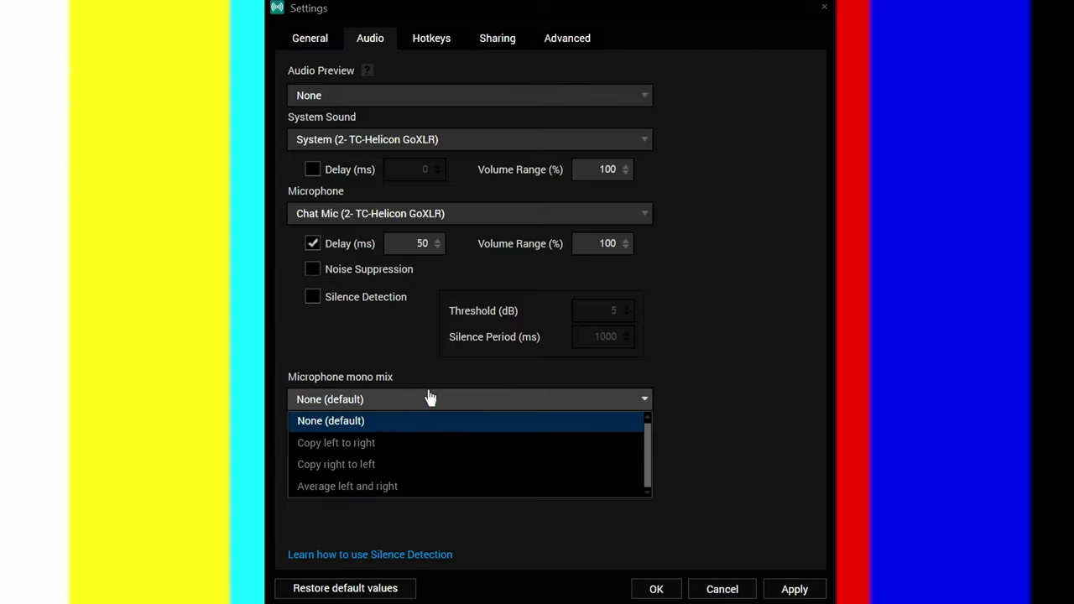
click(429, 398)
click(432, 448)
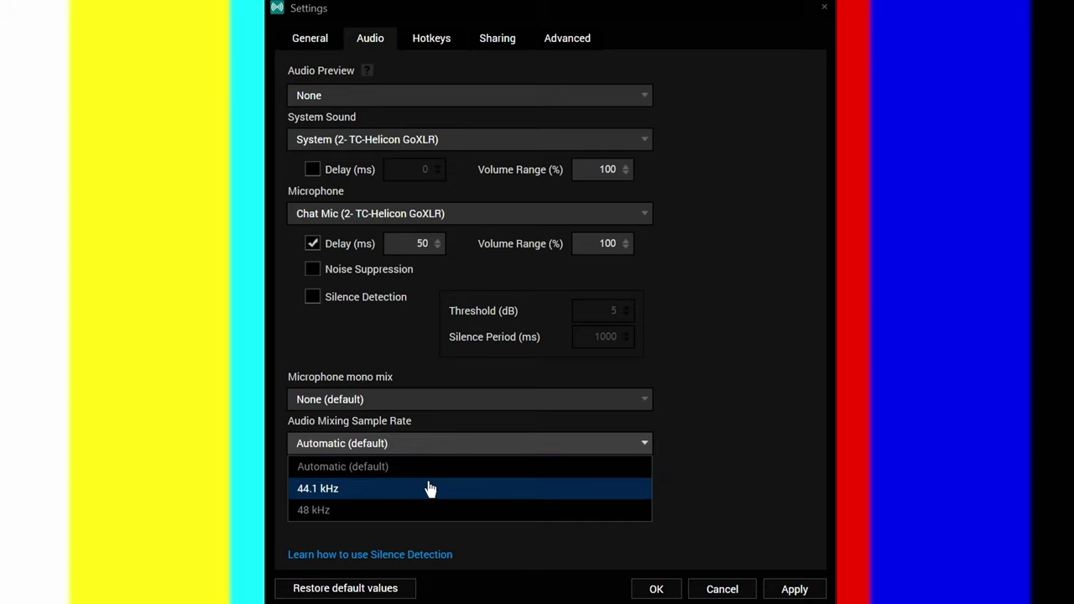
click(422, 510)
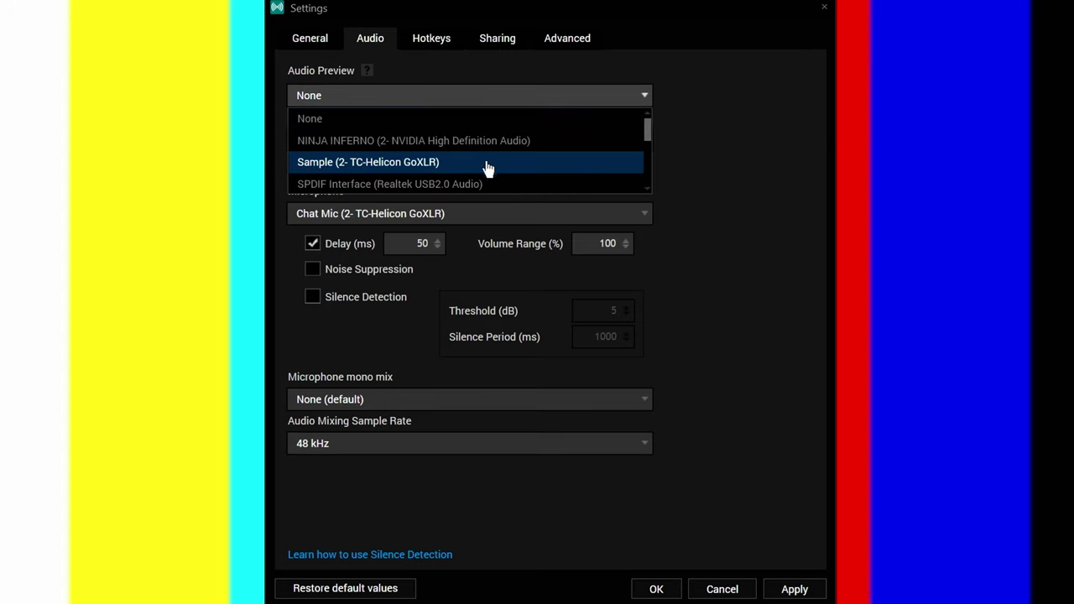
Set Audio Preview to NINJA INFERNO (2- NVIDIA High Definition Audio)
scroll(487, 180, down, 3)
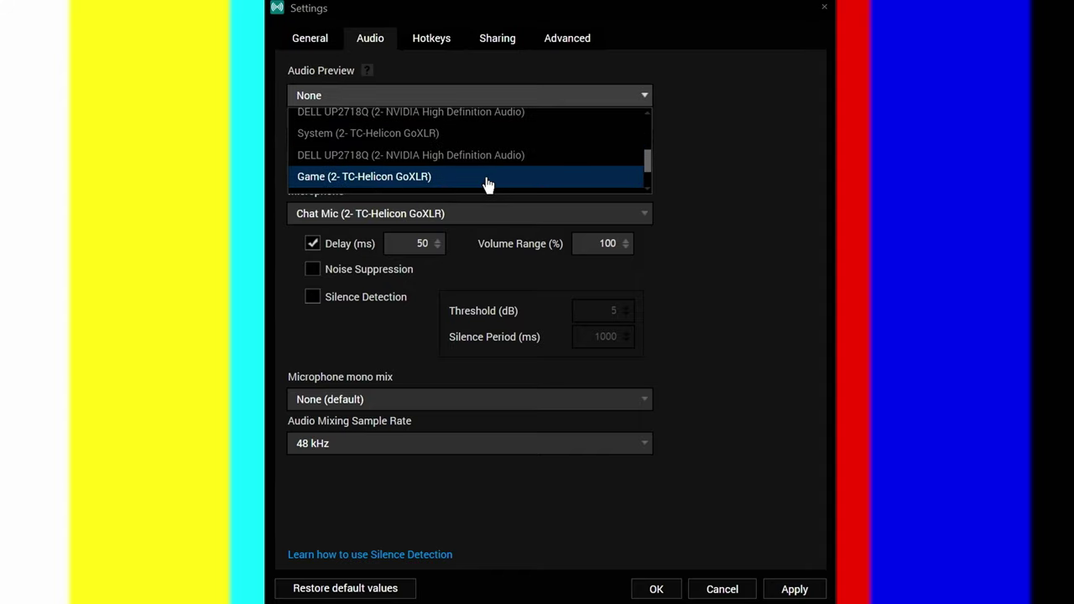
scroll(487, 181, down, 1)
scroll(488, 179, up, 5)
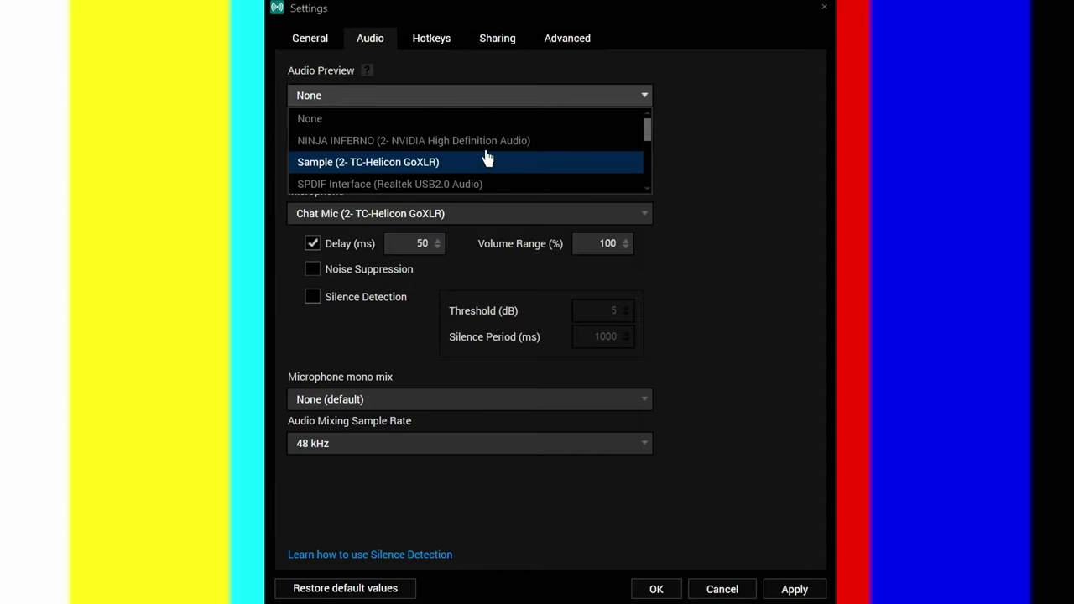
click(487, 141)
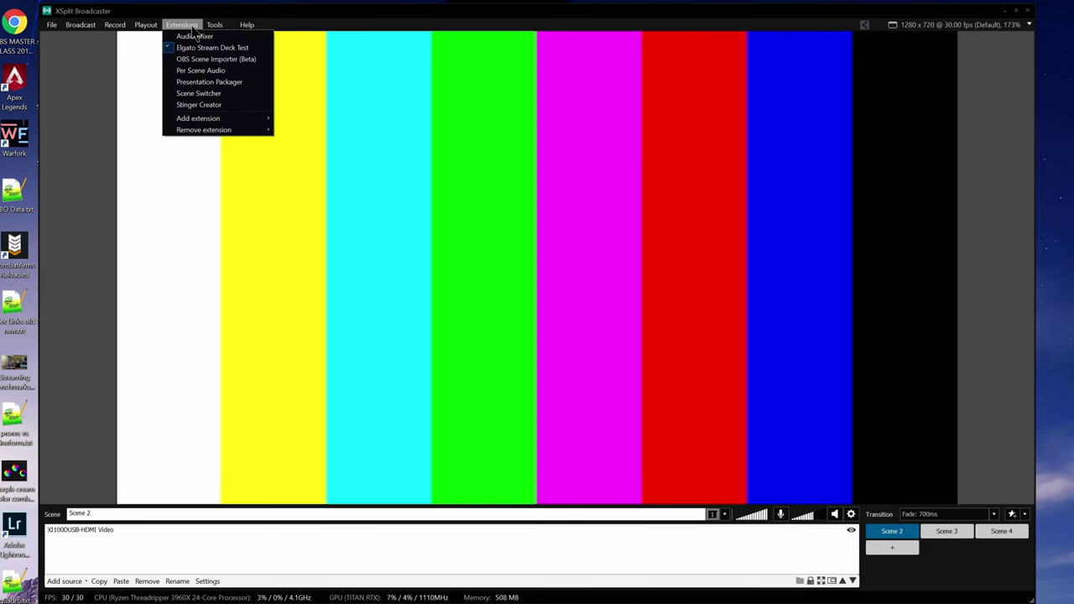
click(224, 37)
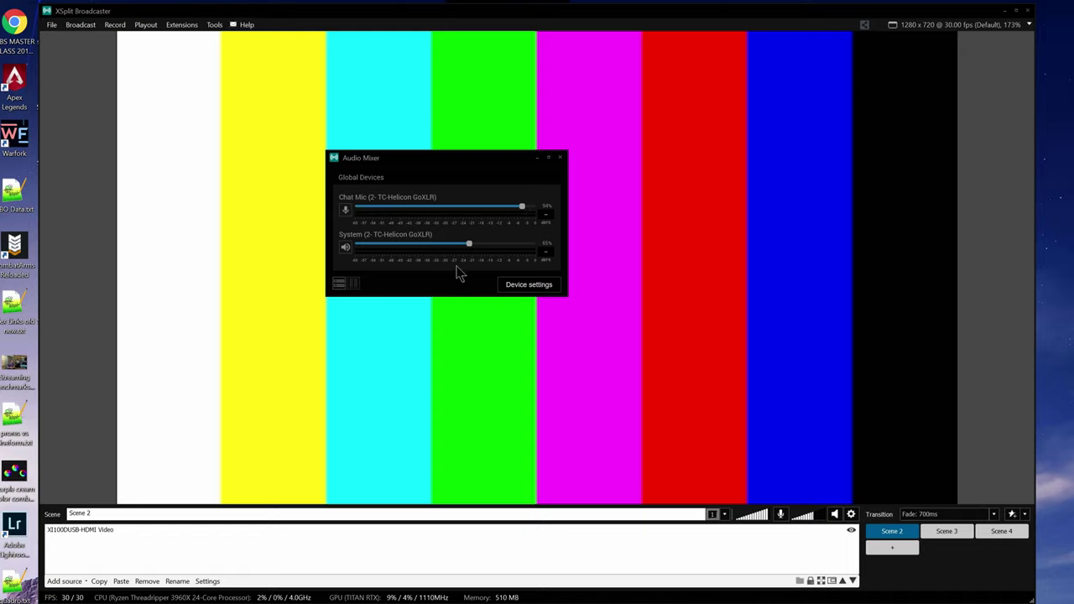
click(352, 285)
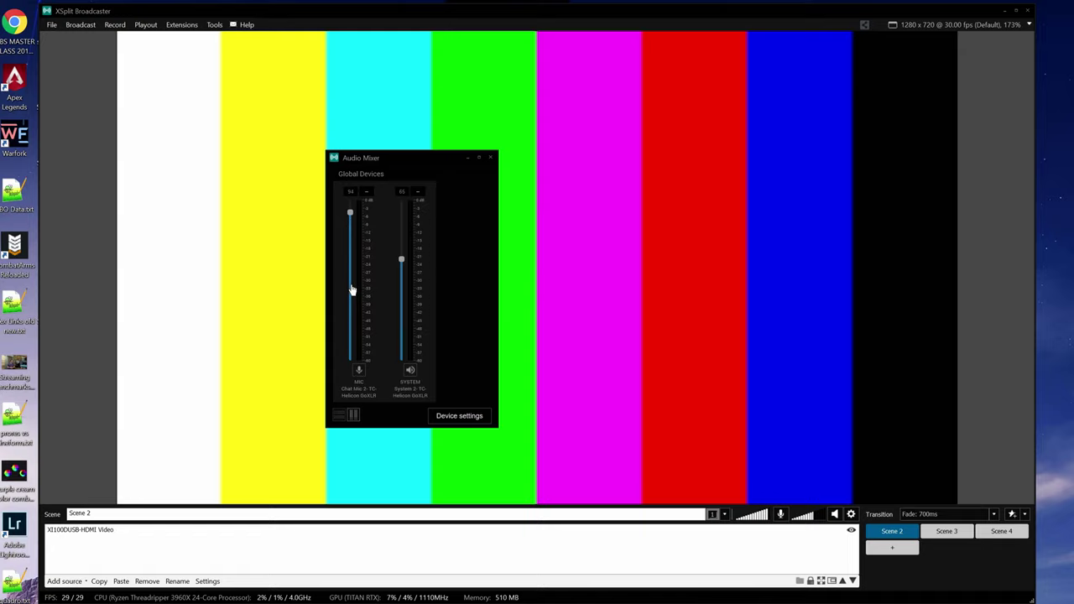
click(340, 416)
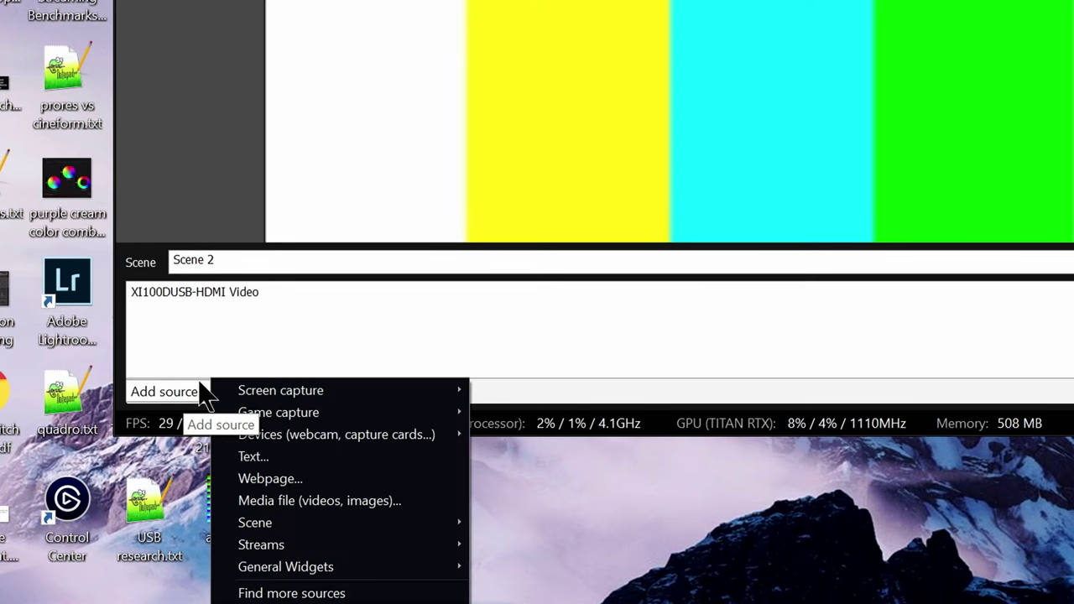
Add the Sample (2- TC-Helicon GoXLR) audio device as a source in Scene 2
mouse_move(383, 440)
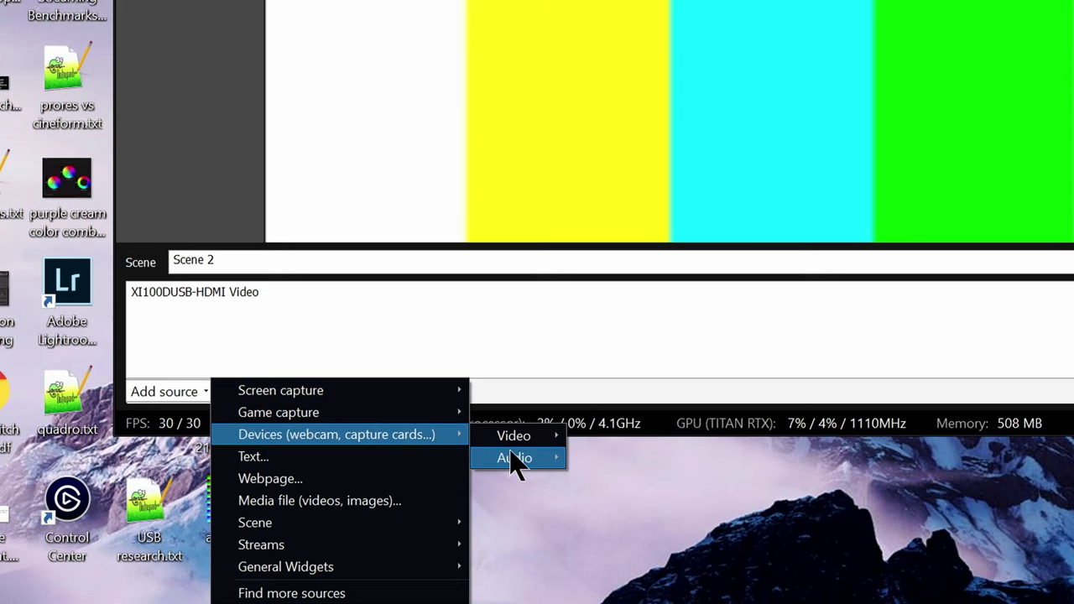
mouse_move(512, 461)
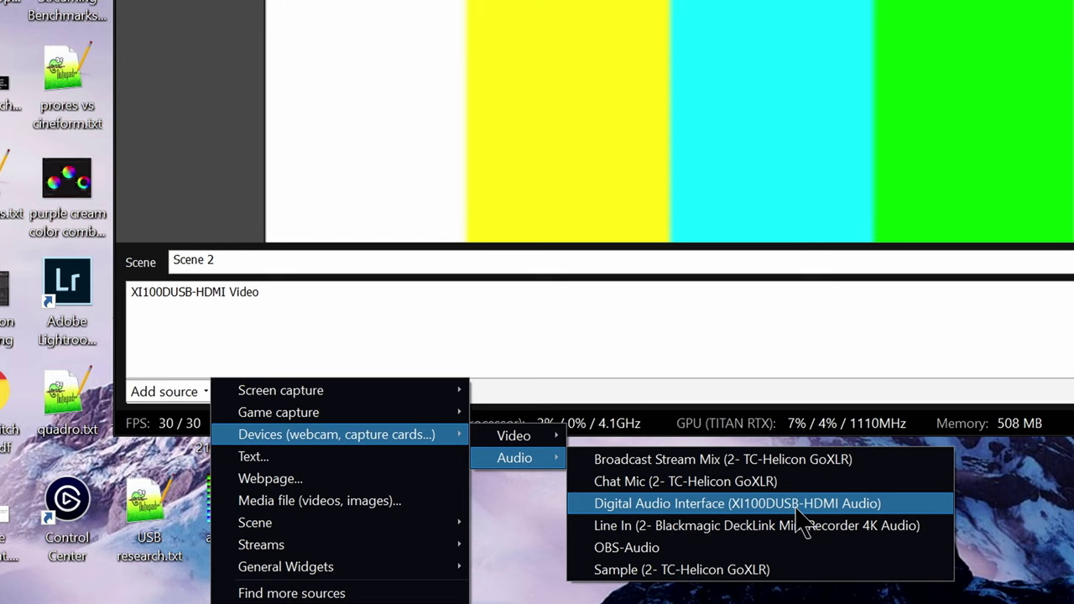
click(783, 572)
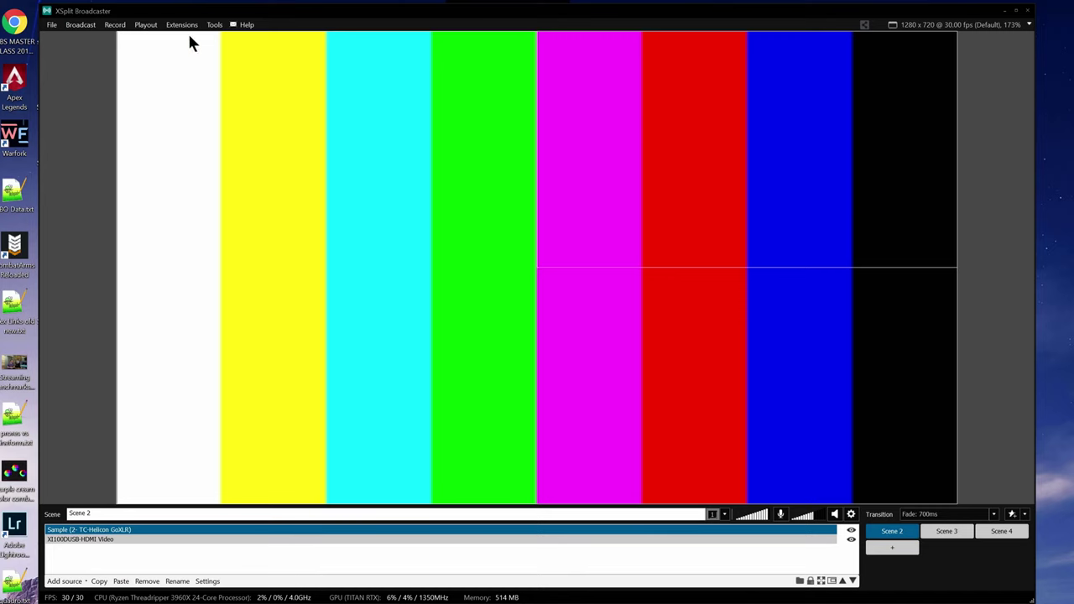
Open the Audio Mixer extension and enlarge its window
click(184, 26)
click(192, 36)
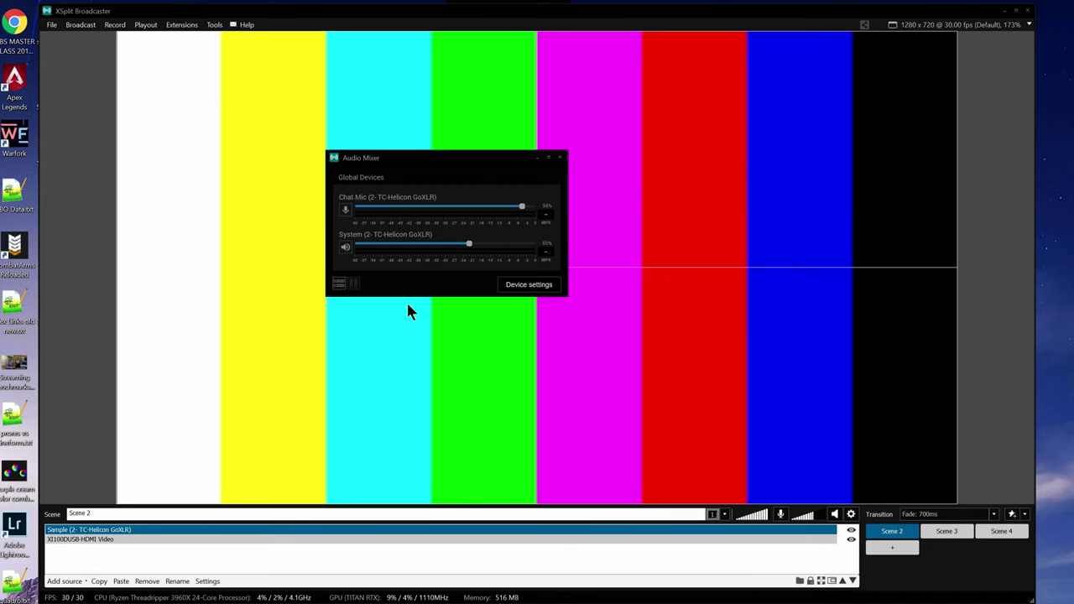
drag(564, 296, 666, 381)
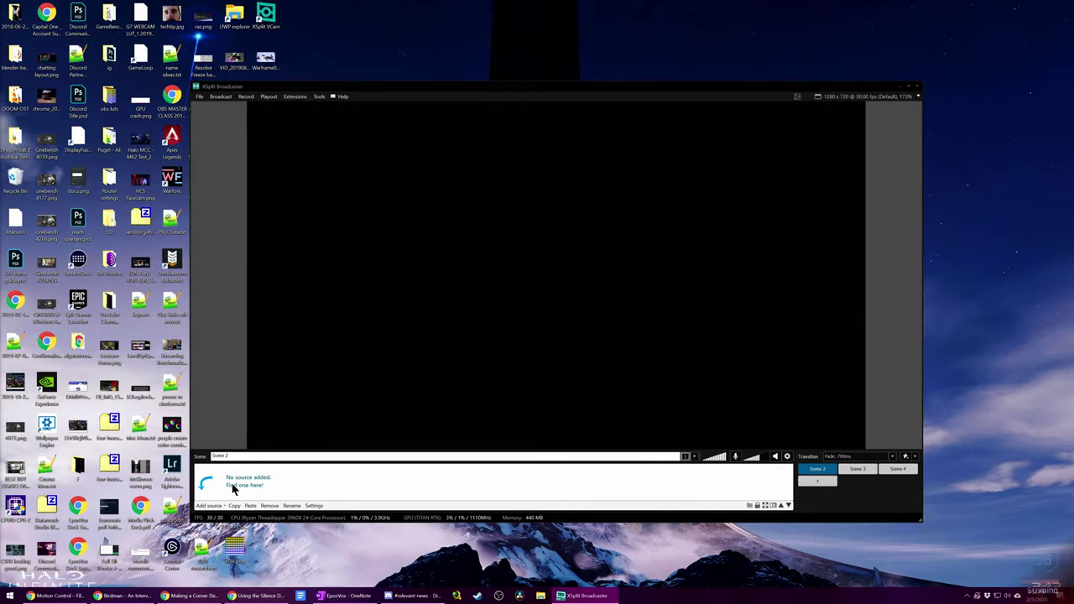
Try a Smart Selection screen capture, cancel it, and return to XSplit Broadcaster
click(223, 506)
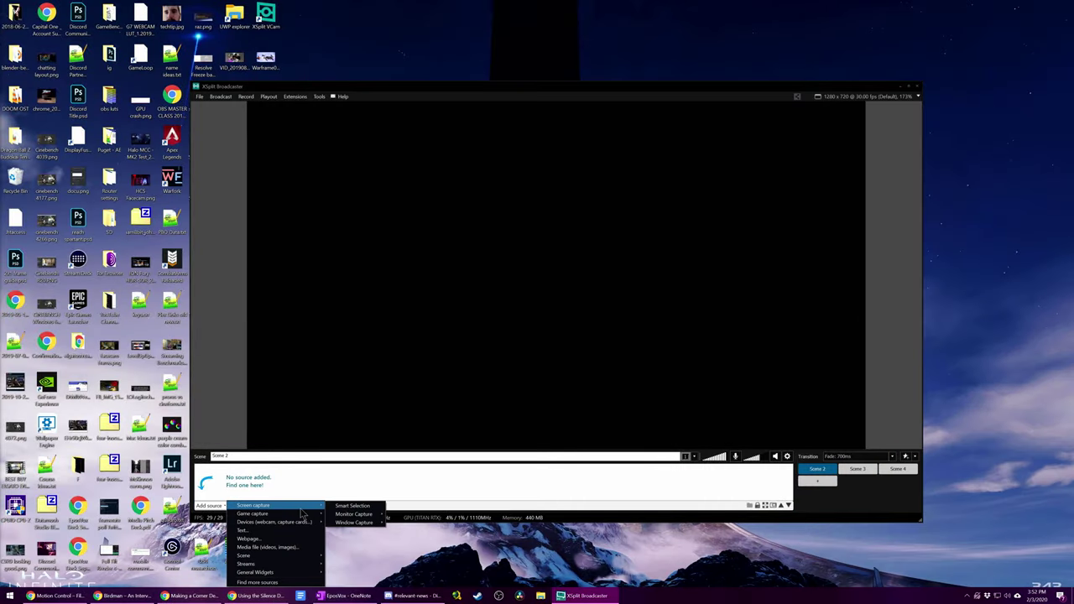
click(353, 506)
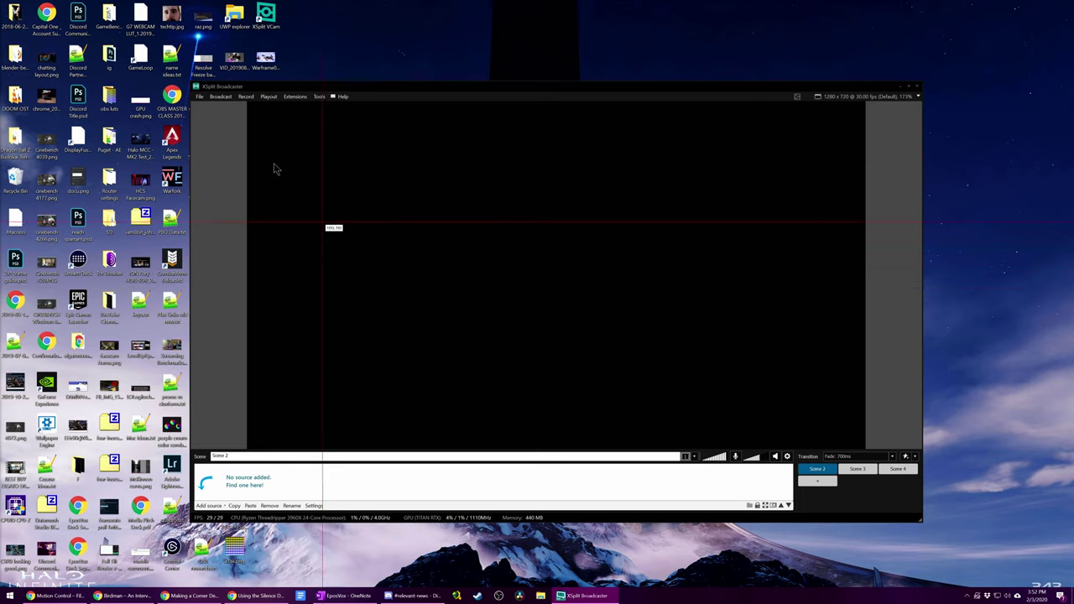
click(568, 573)
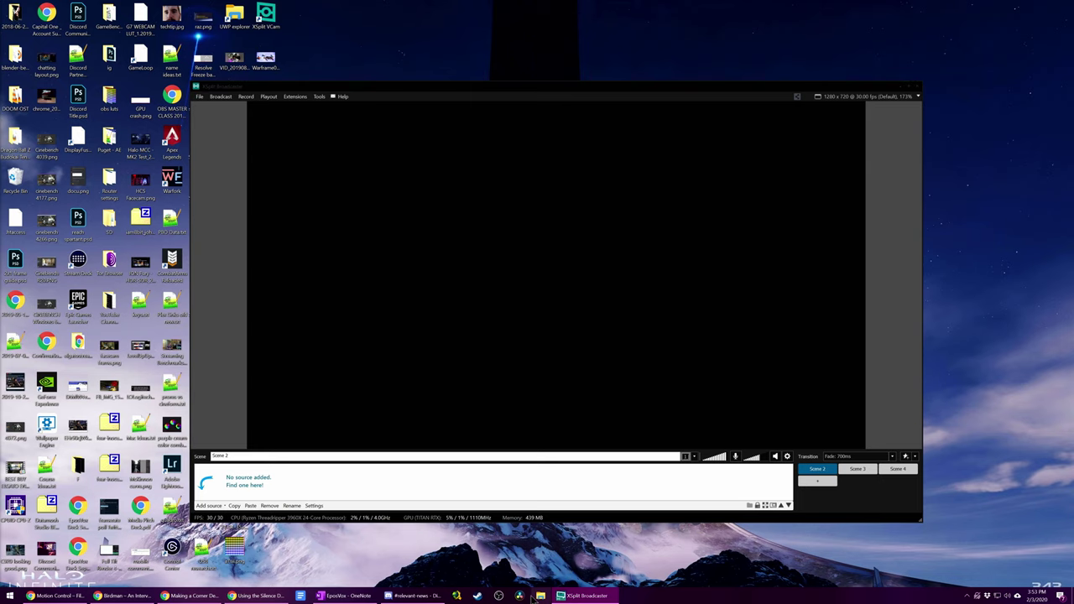
drag(539, 172, 249, 241)
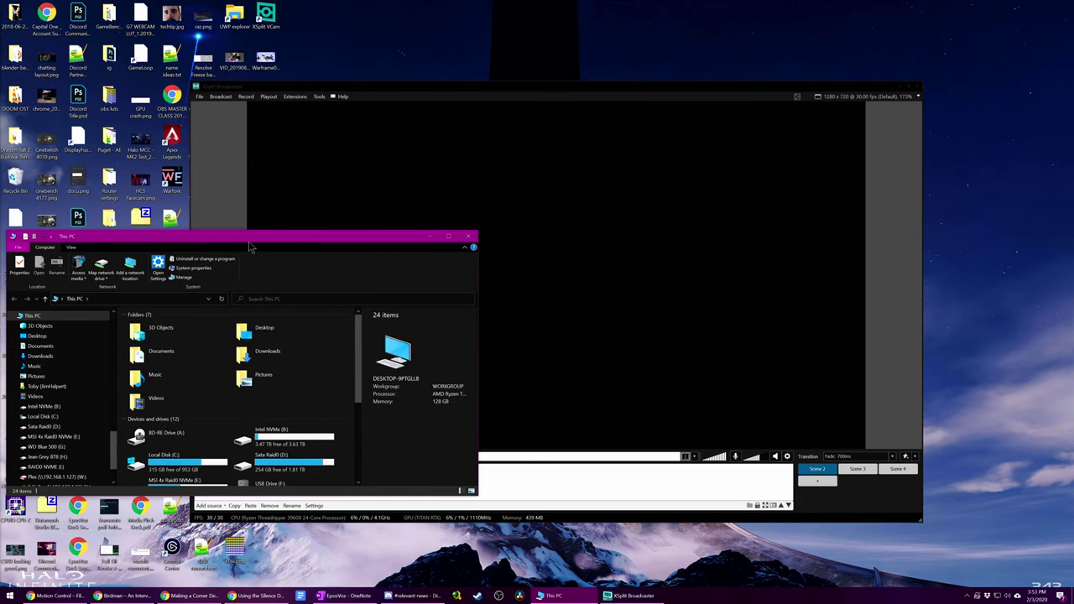
scroll(292, 382, down, 5)
click(508, 481)
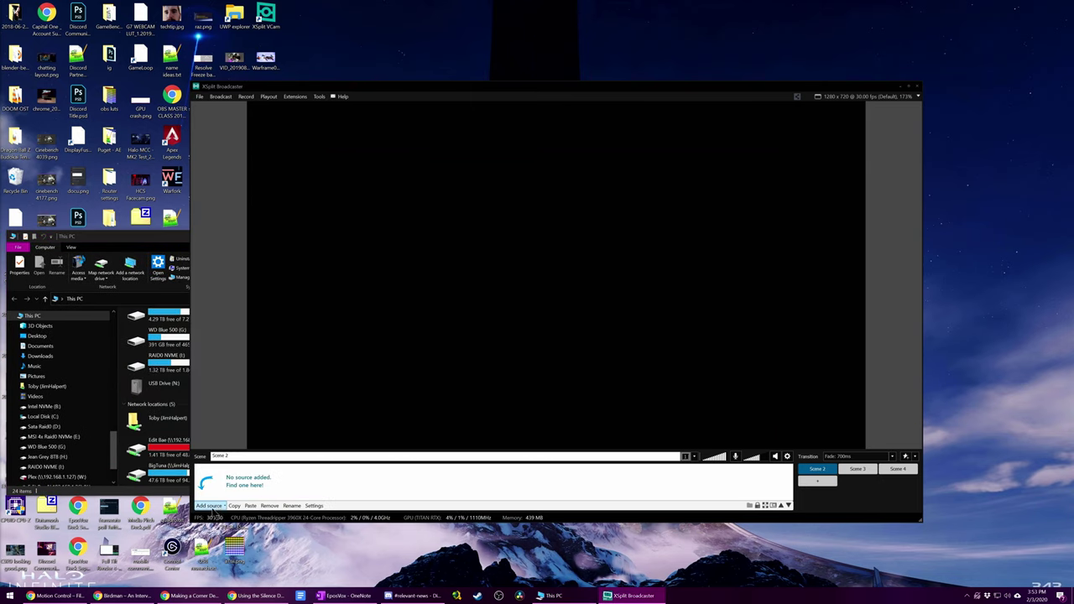
Add a This PC window capture, delete that source, and close the Explorer window
click(212, 506)
click(339, 507)
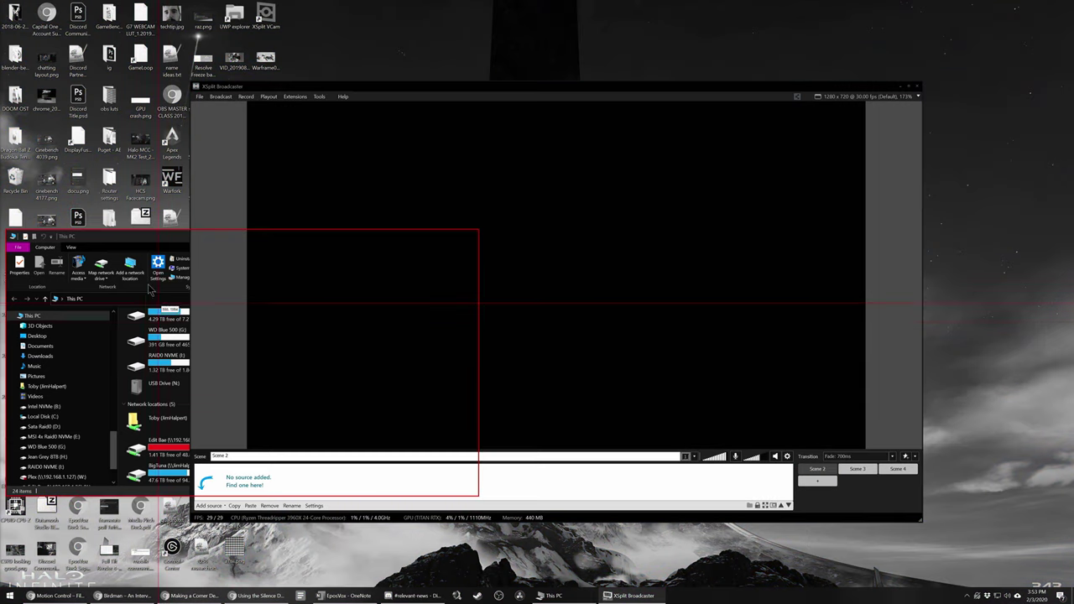
click(146, 286)
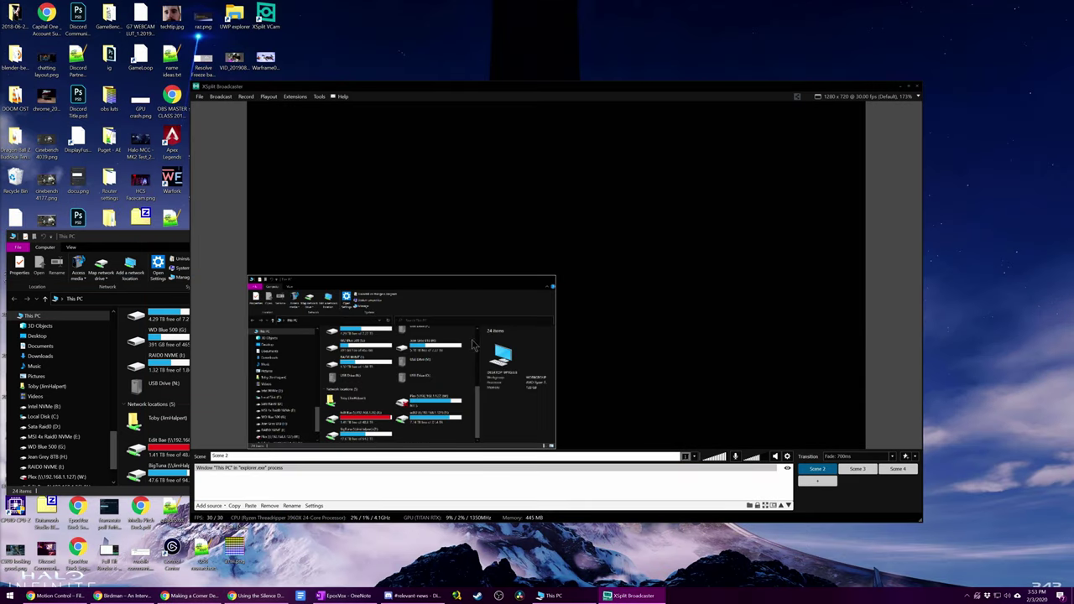
click(431, 370)
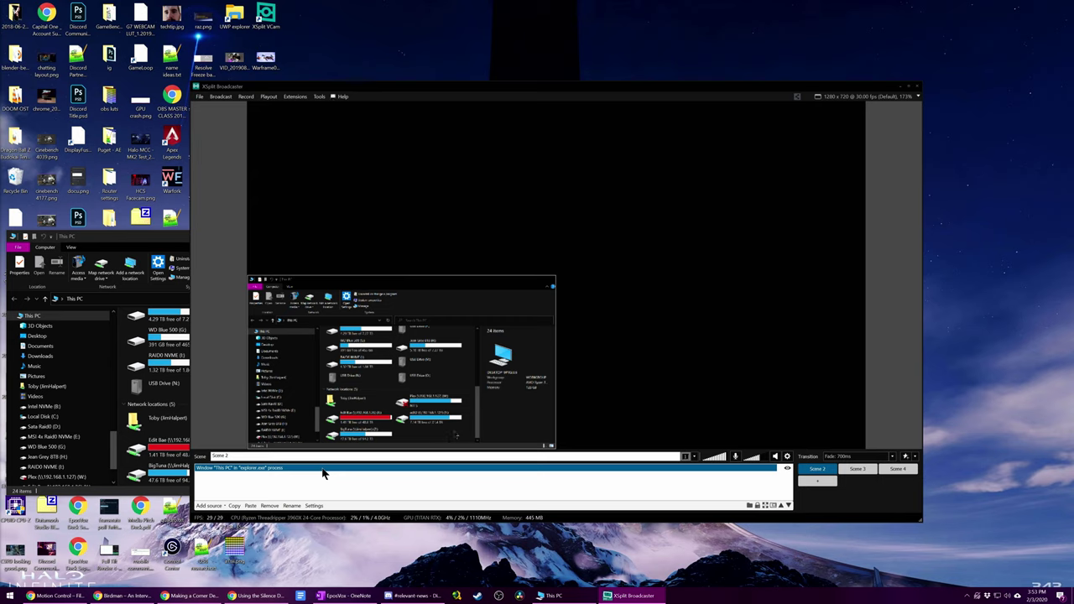
key(Delete)
click(179, 243)
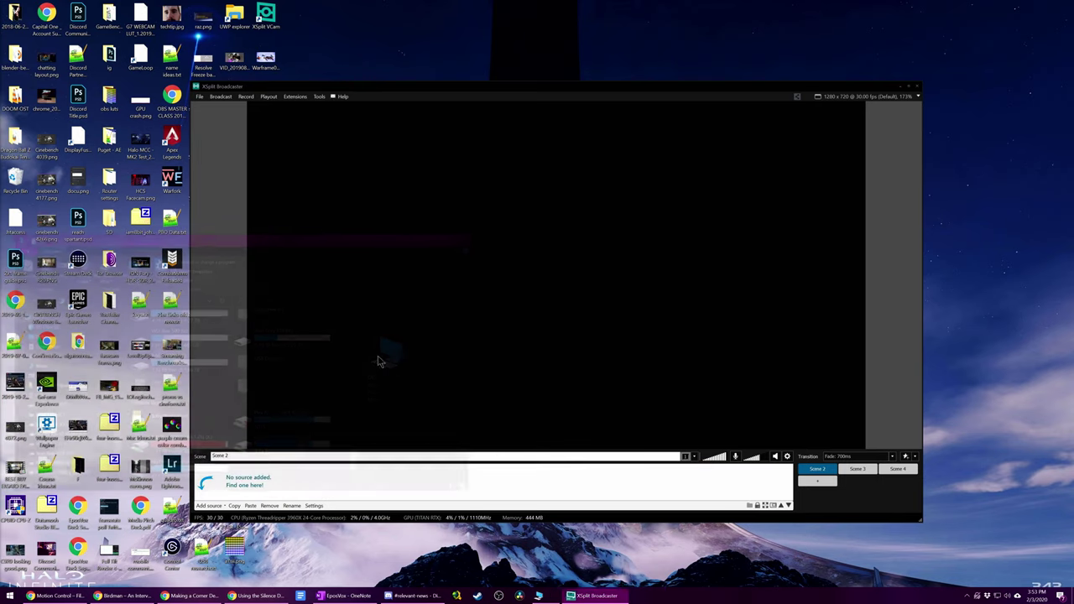
click(468, 239)
Add a Discord window capture and enlarge it in the canvas's lower right
click(214, 505)
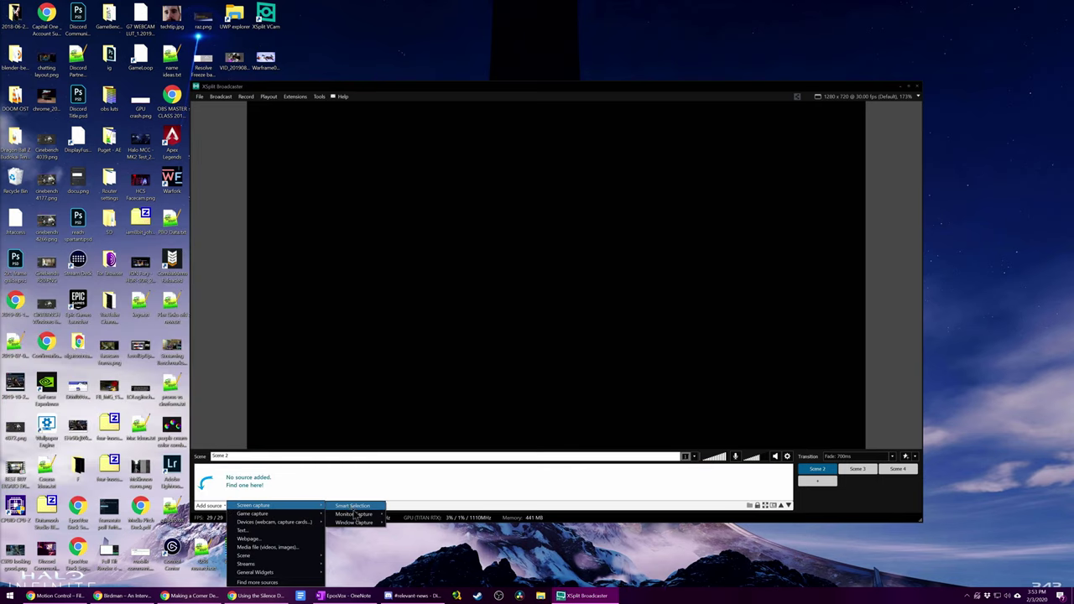
mouse_move(359, 525)
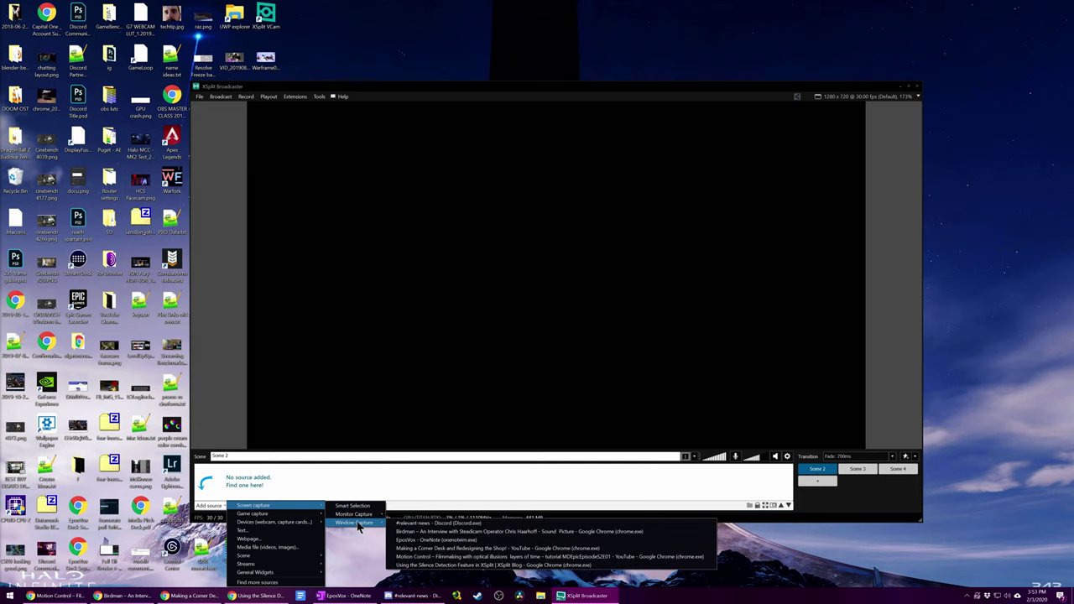
click(426, 524)
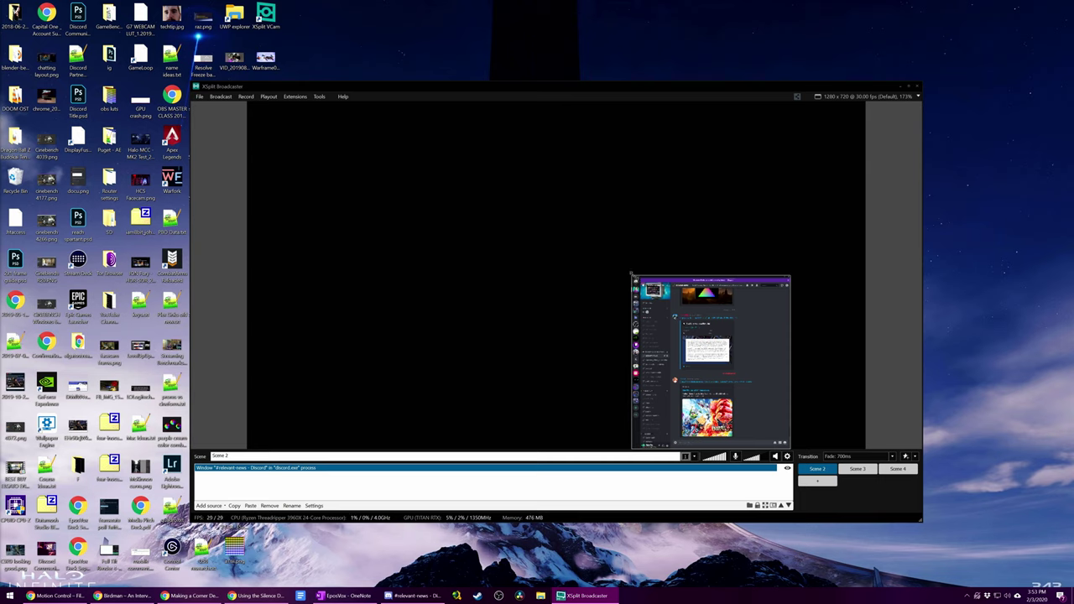
drag(631, 273, 436, 141)
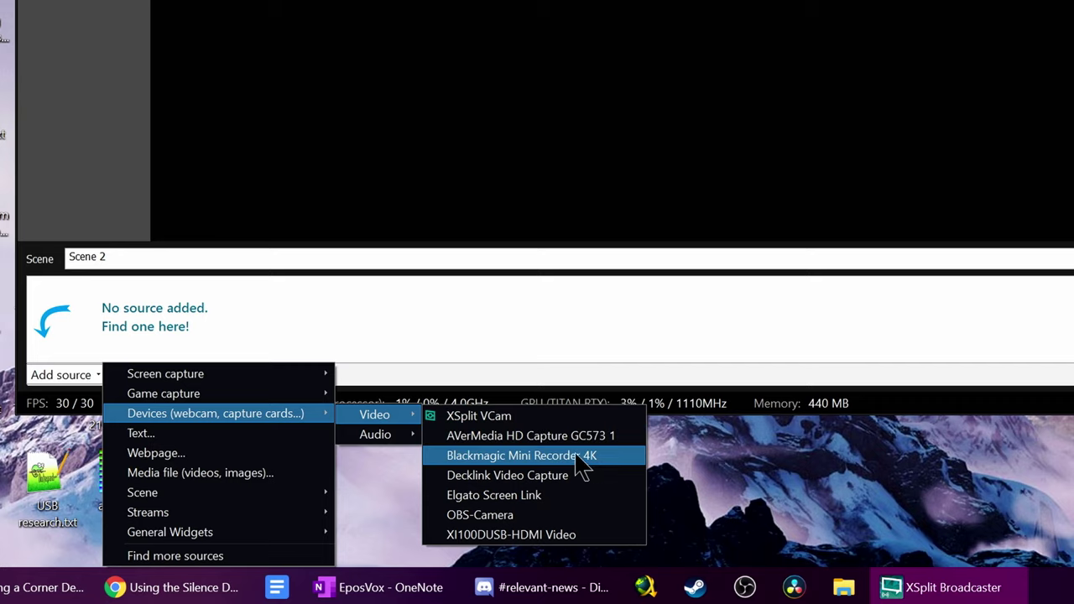
Add the XI100DUSB-HDMI Video device to Scene 2, then open its source menu
click(579, 537)
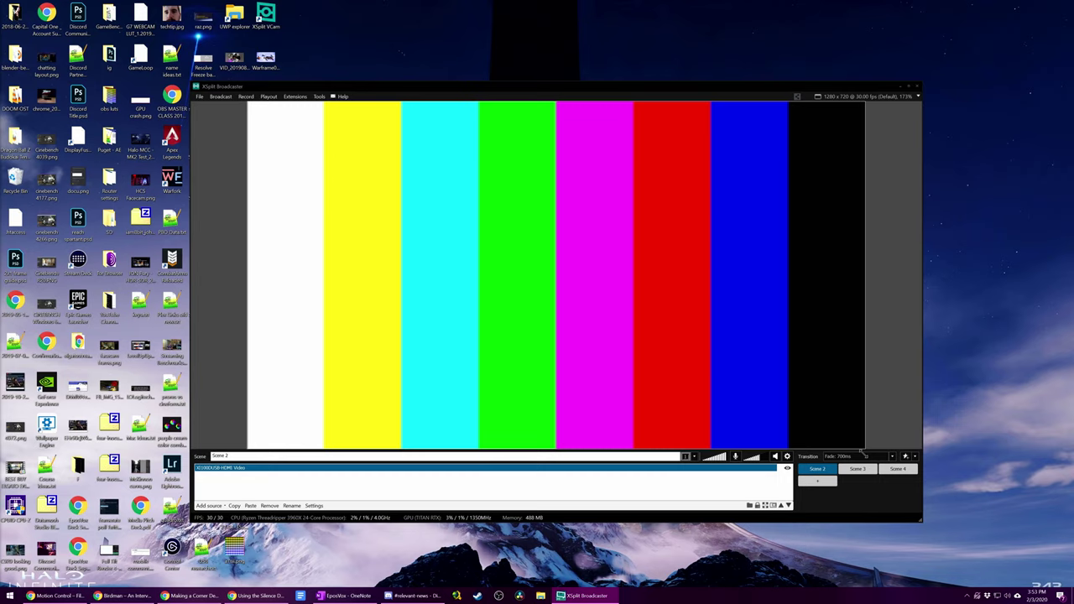
click(735, 406)
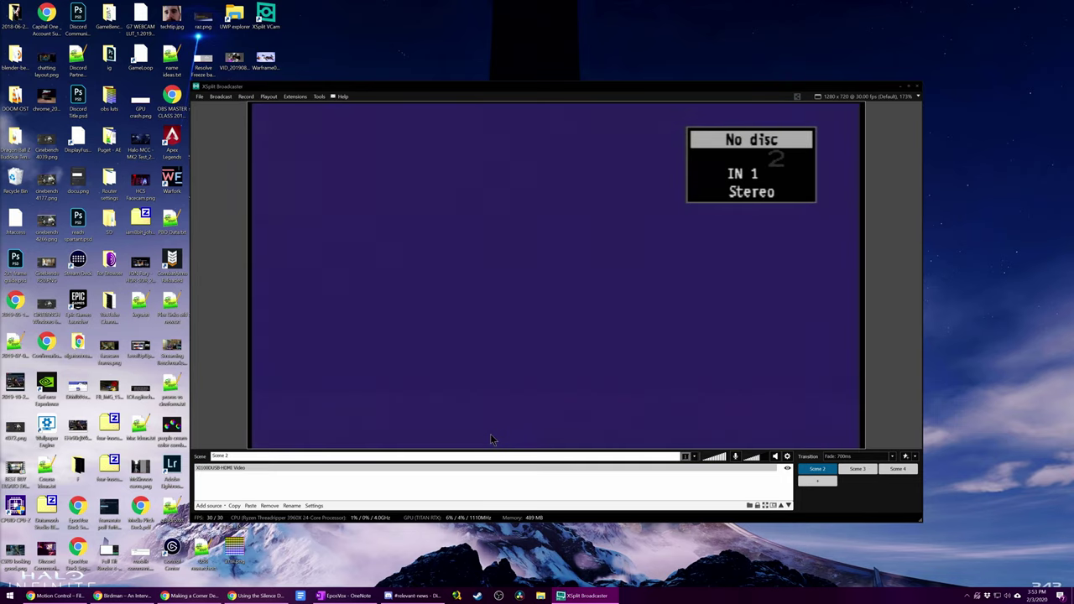
click(340, 468)
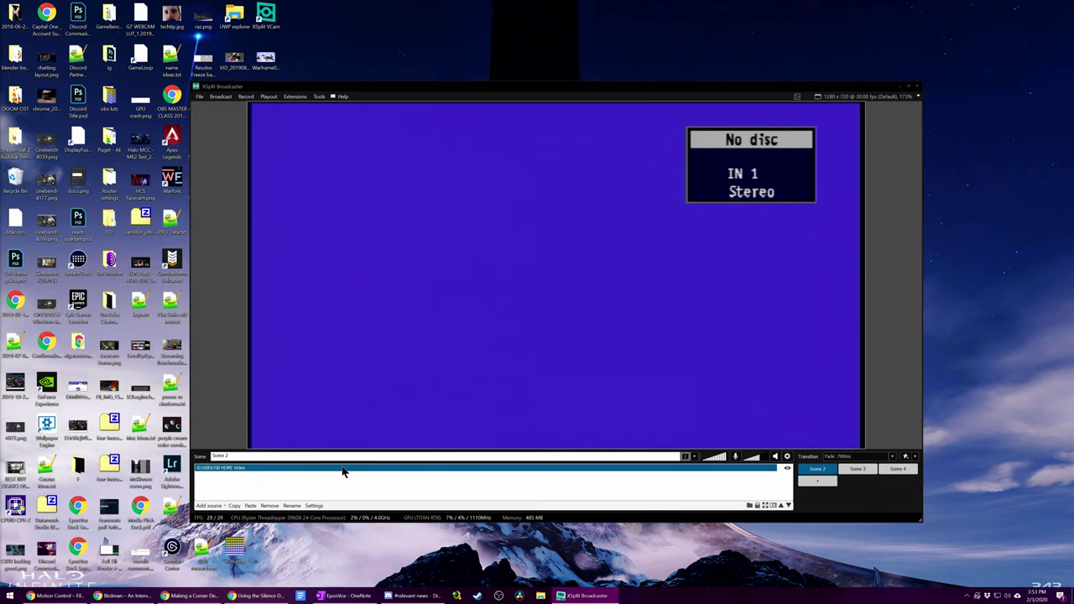
right_click(317, 470)
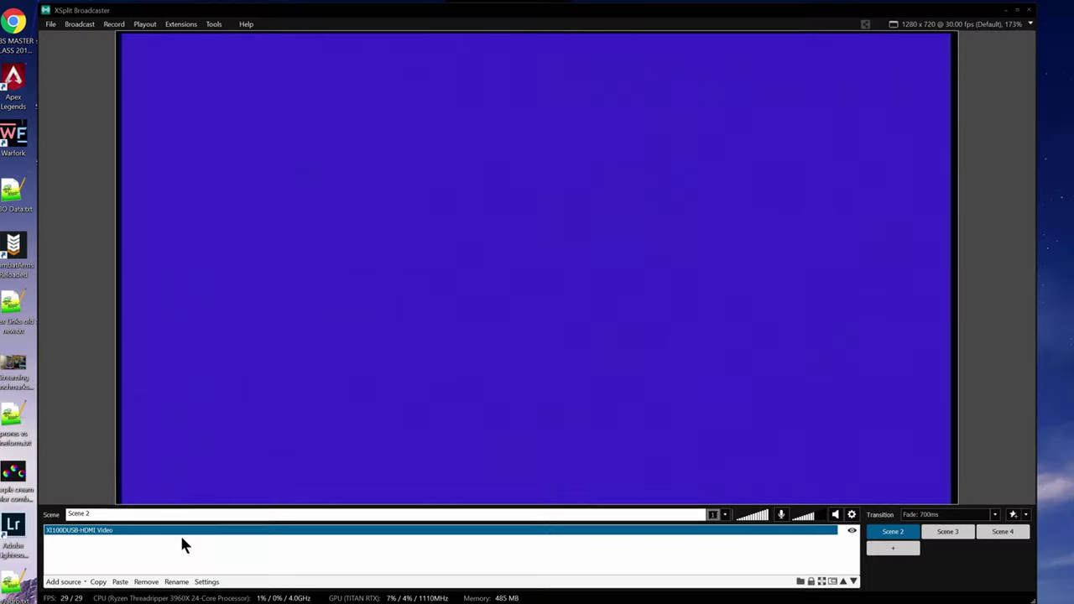
Set the HDMI source's Audio Input to Digital Audio Interface and lower its playback volume
click(522, 374)
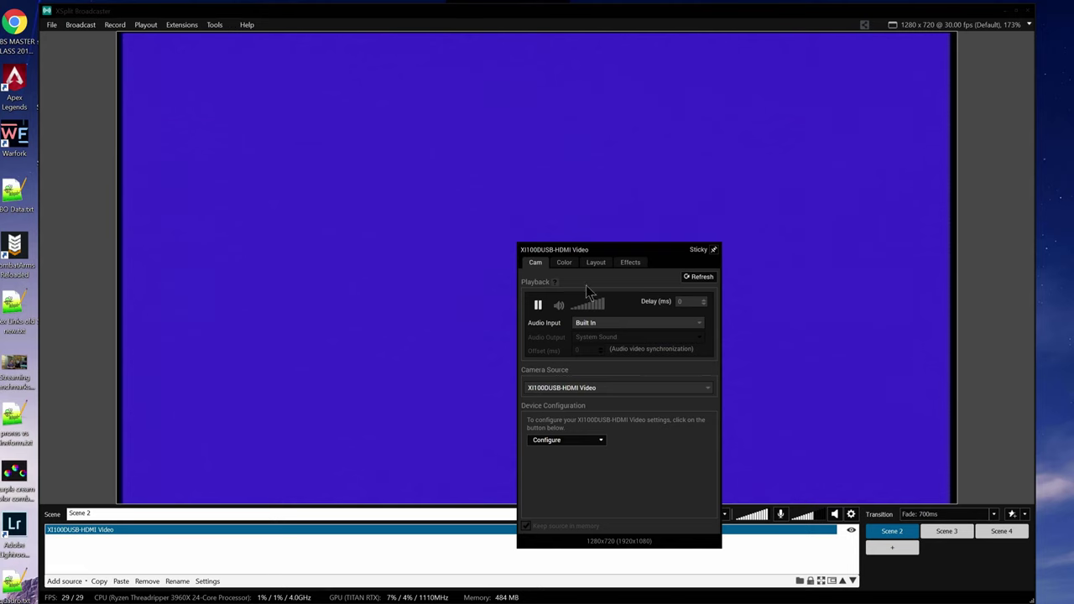
click(657, 324)
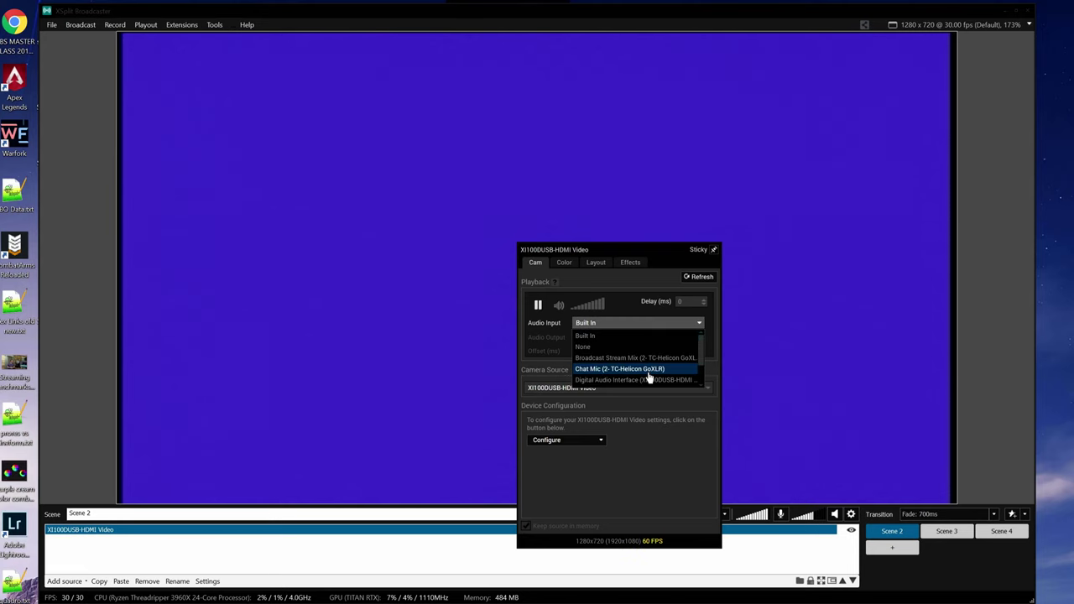
click(590, 331)
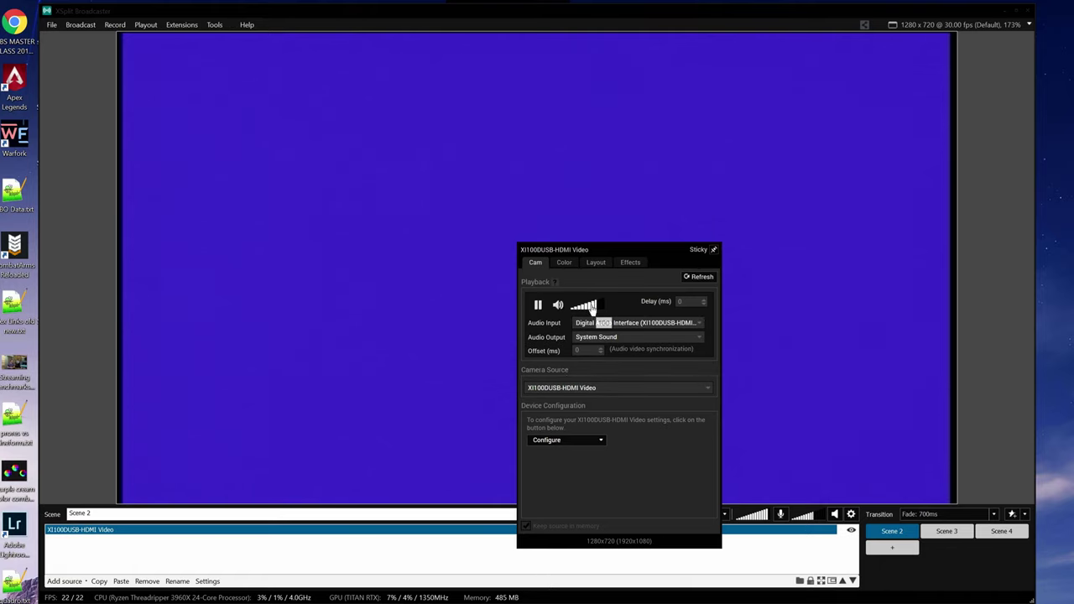
drag(603, 309, 594, 310)
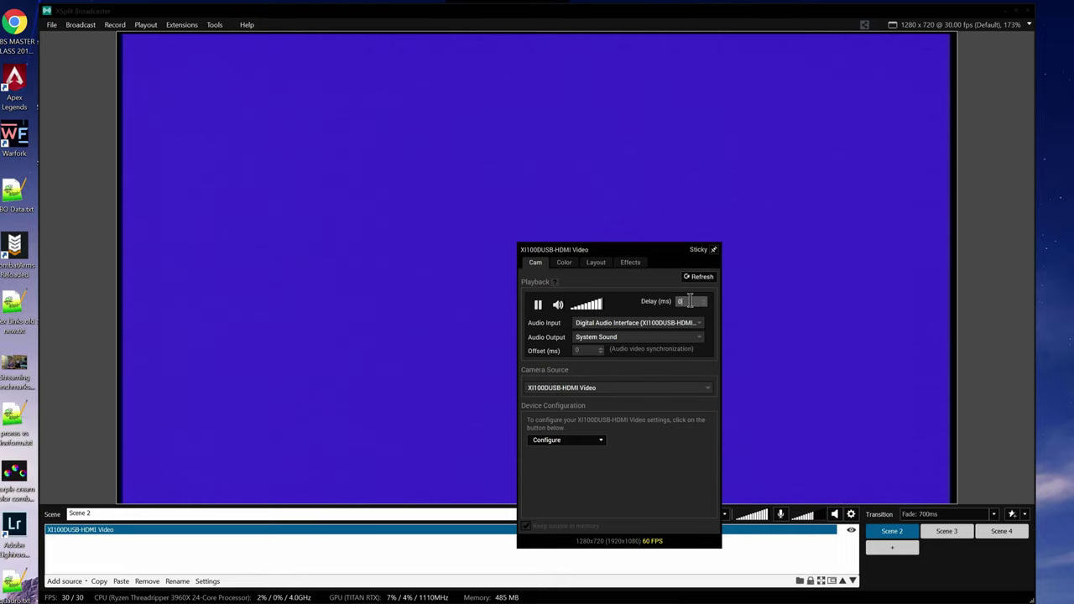
Open the HDMI device's Video Input properties and adjust Contrast on the Video Proc Amp tab
click(588, 439)
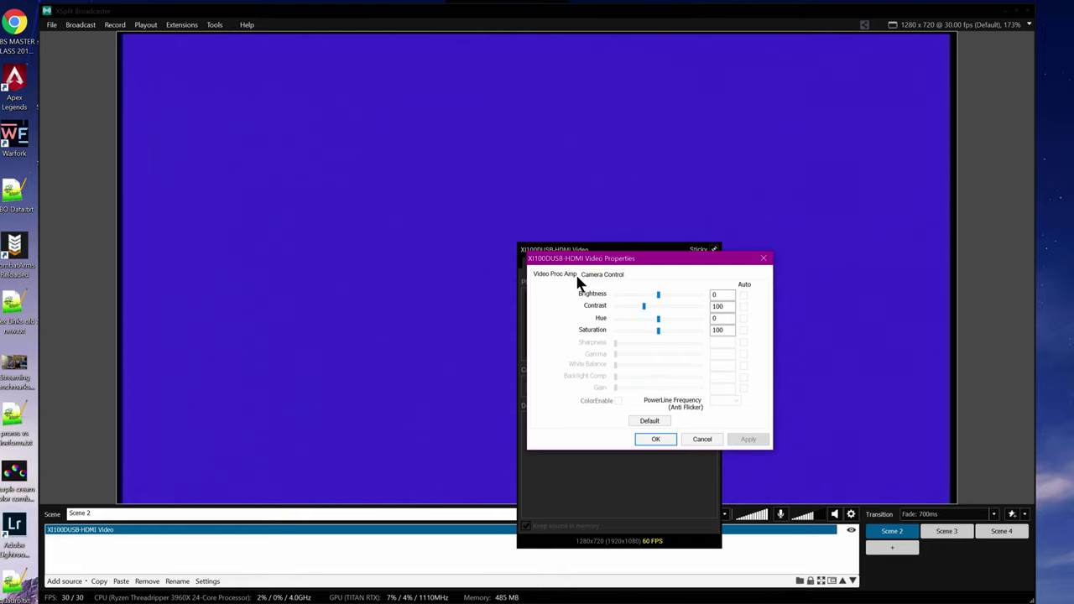
click(591, 273)
click(563, 273)
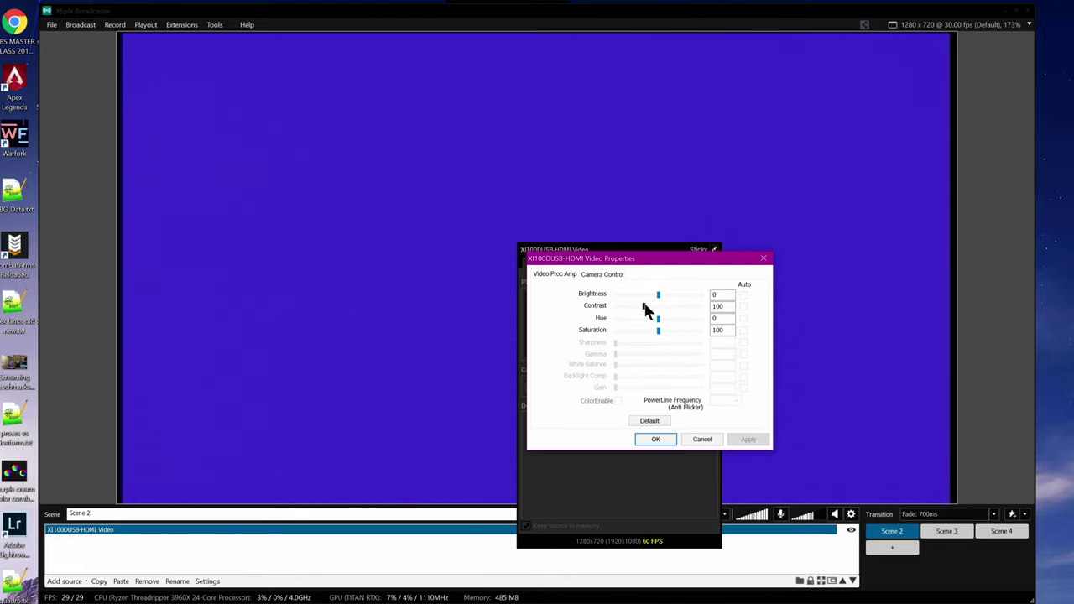
mouse_move(646, 310)
mouse_down()
mouse_move(712, 311)
mouse_move(590, 312)
mouse_move(644, 308)
mouse_up()
In the stream format properties, try 1920 x 1200 output, then RGB 24 at 856 x 480
click(692, 437)
click(590, 438)
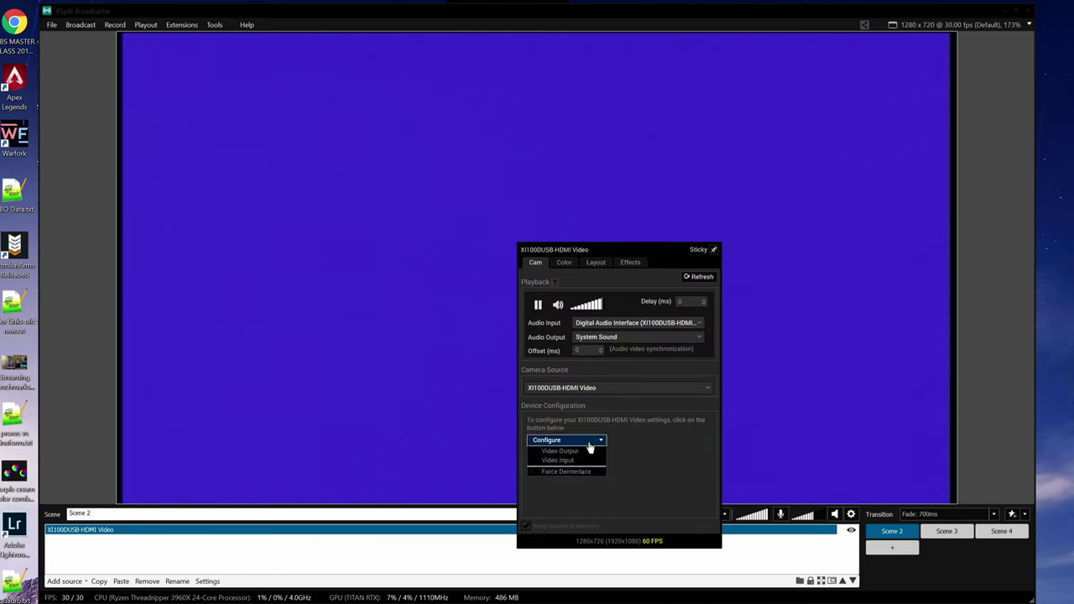
click(558, 456)
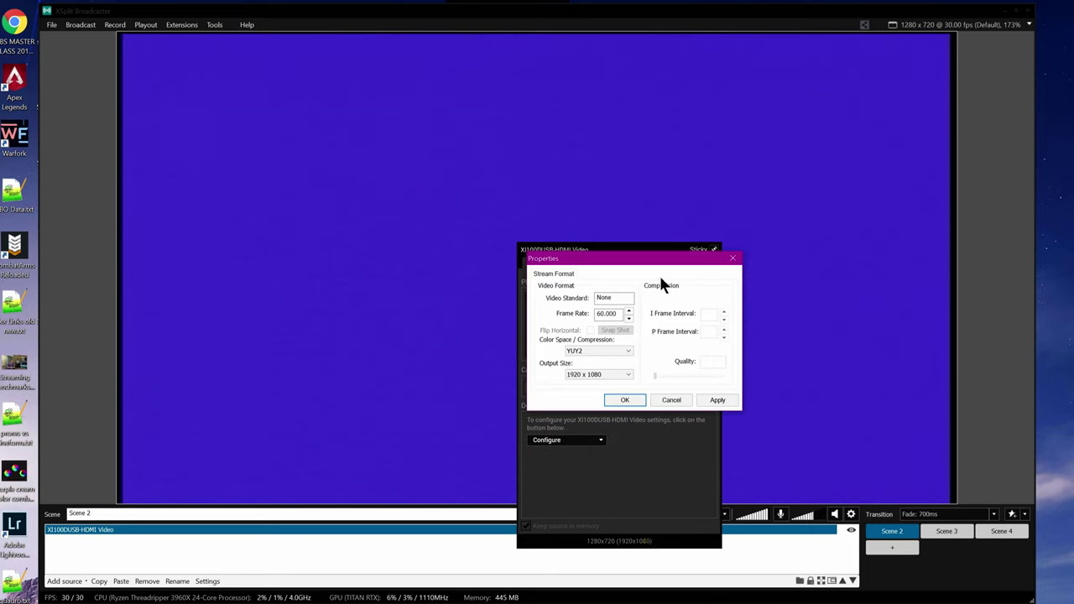
click(615, 373)
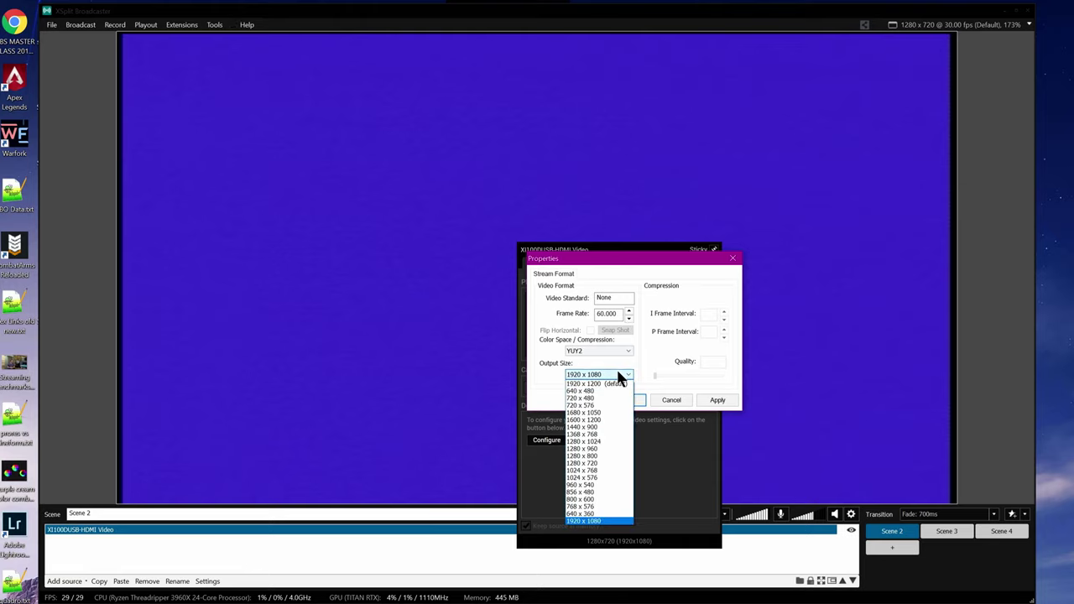
click(620, 382)
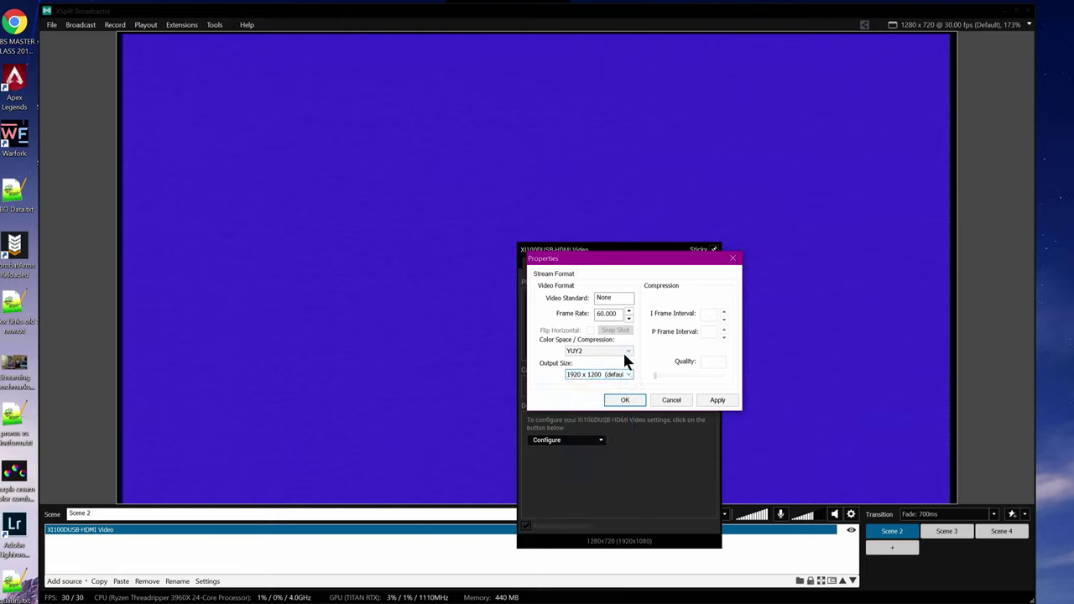
click(619, 351)
click(622, 379)
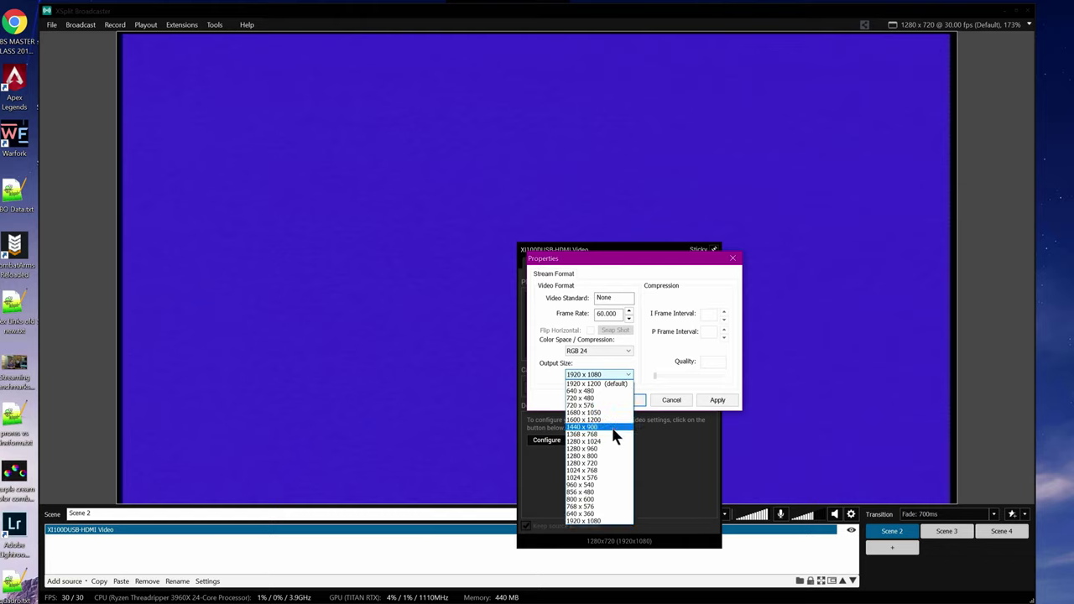
click(598, 491)
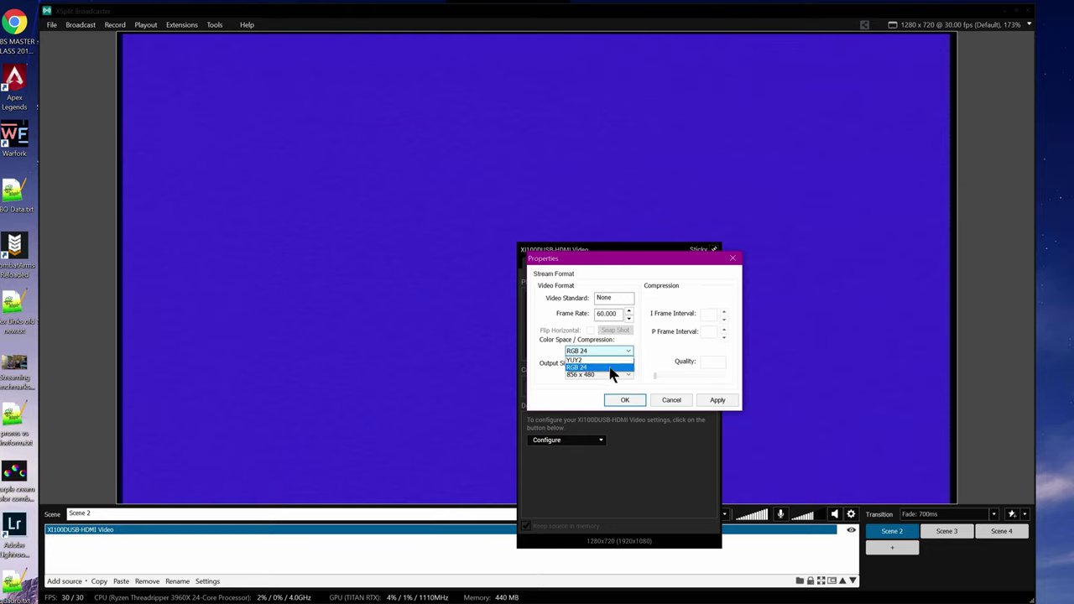
Restore YUY2 at 1920 x 1080 and apply the stream format
click(608, 360)
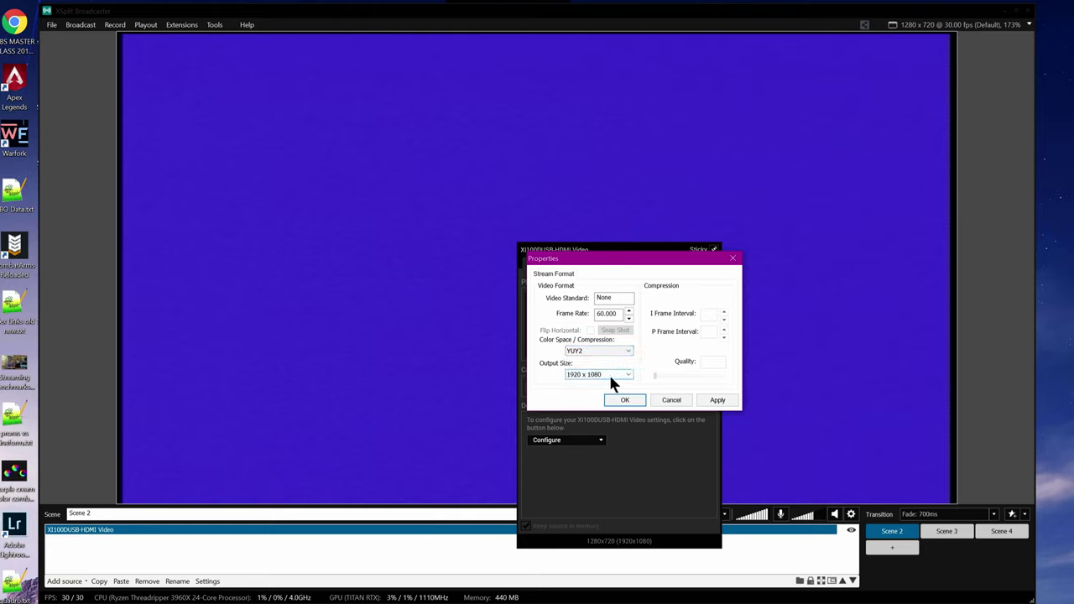
click(609, 372)
click(609, 371)
click(713, 400)
Try YUY2 and H264 compression while stepping the webcam output size up to 1920 x 1080
click(625, 400)
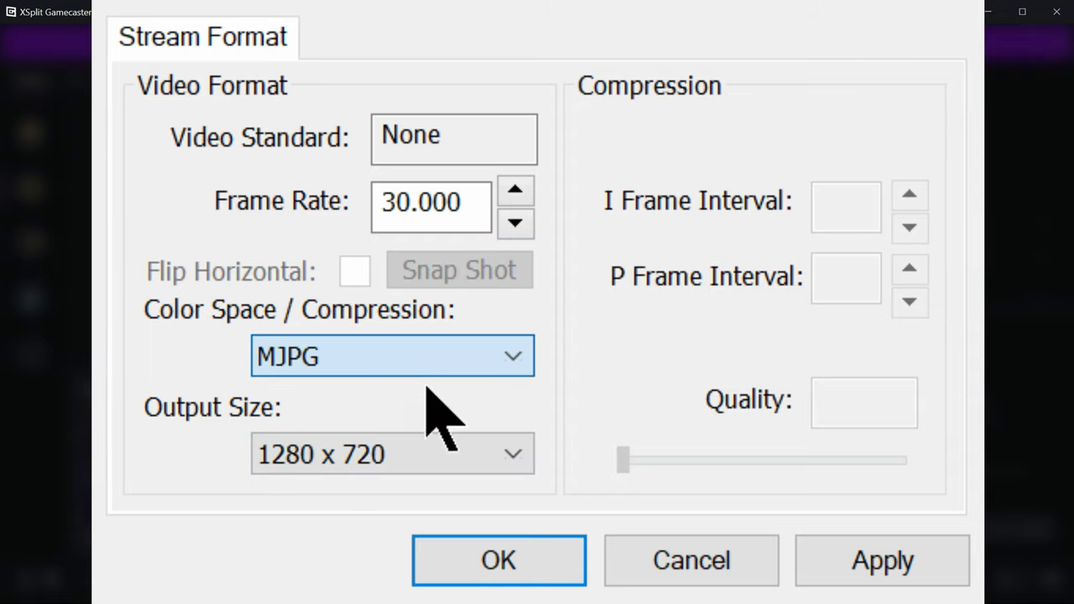
key(Down)
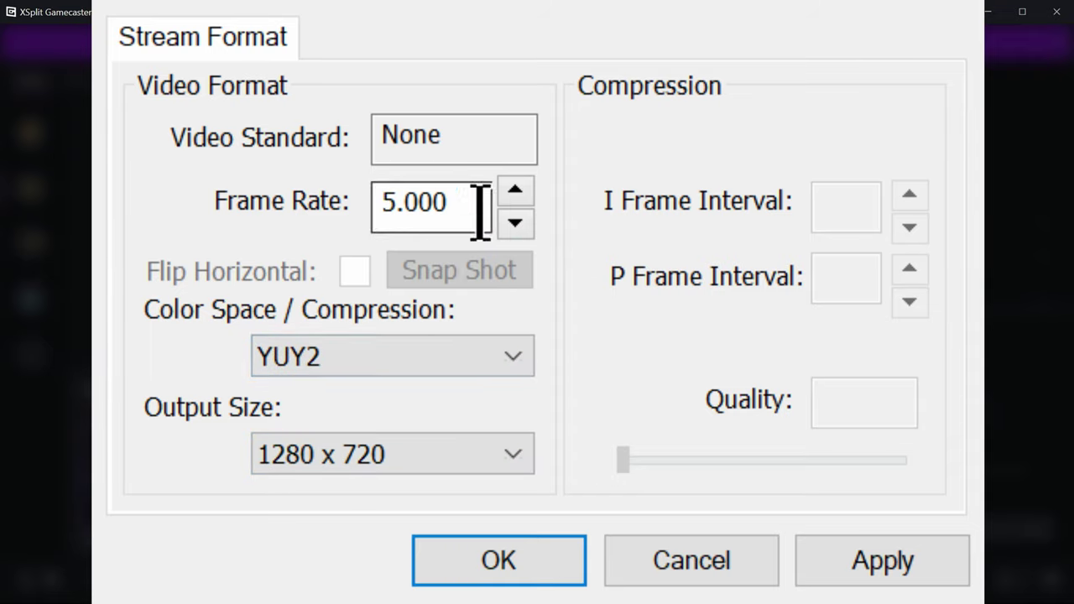
click(491, 459)
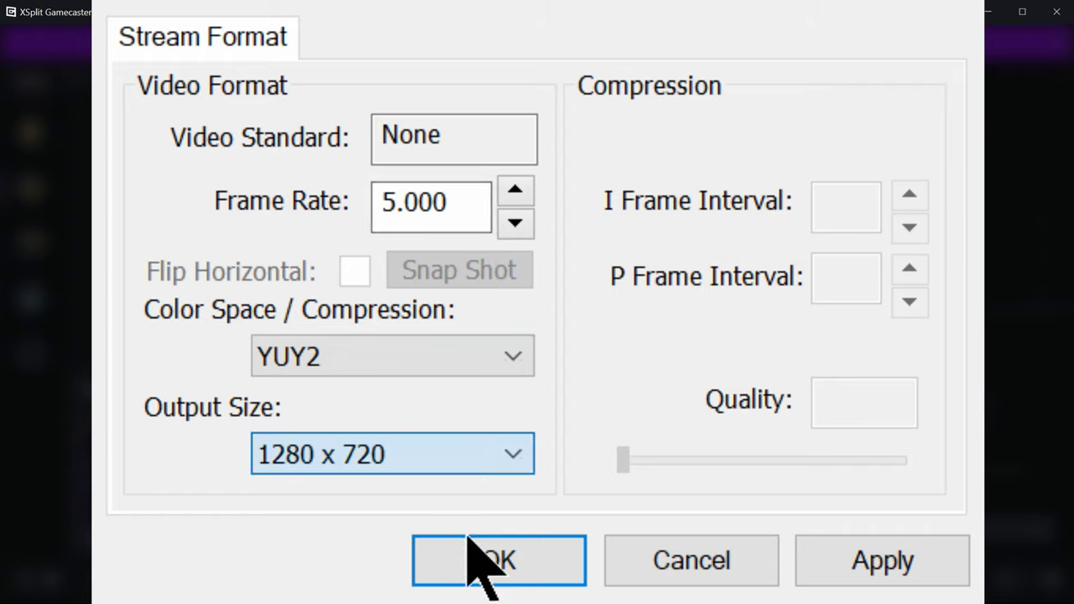
key(Home)
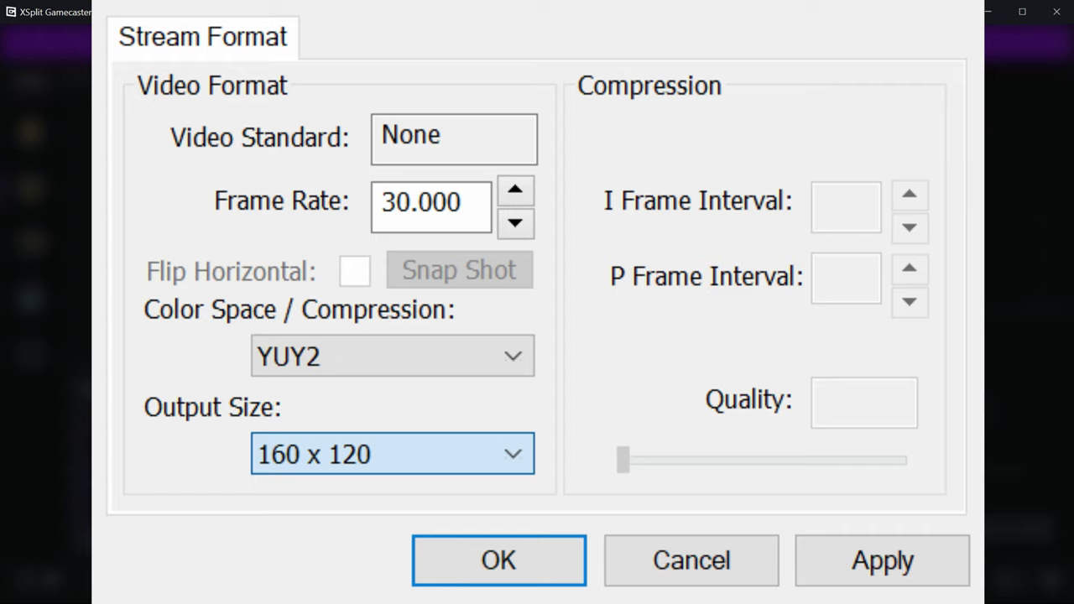
key(Down)
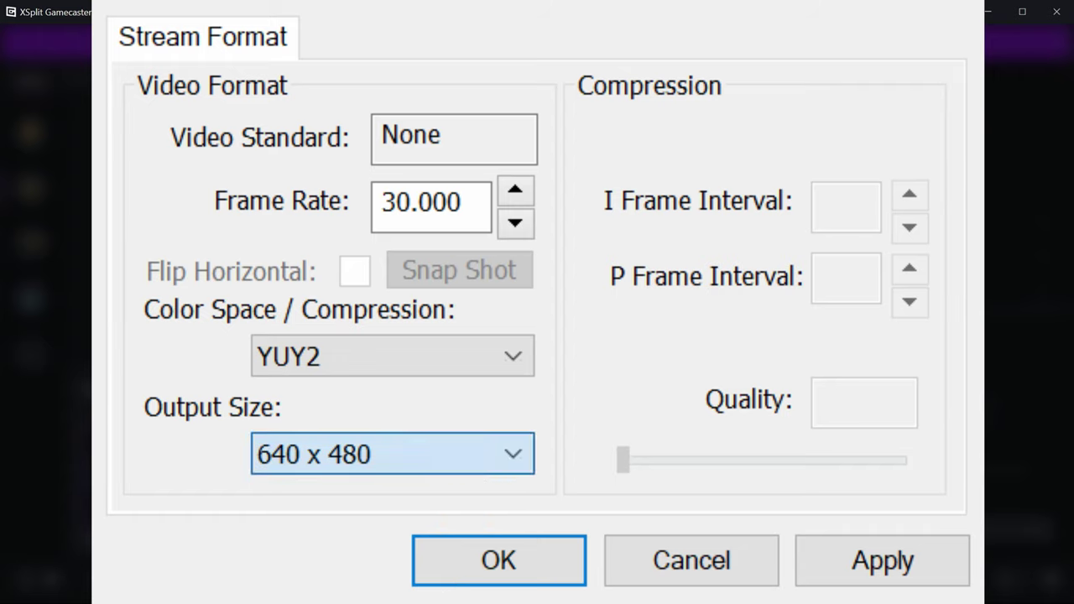
key(Down)
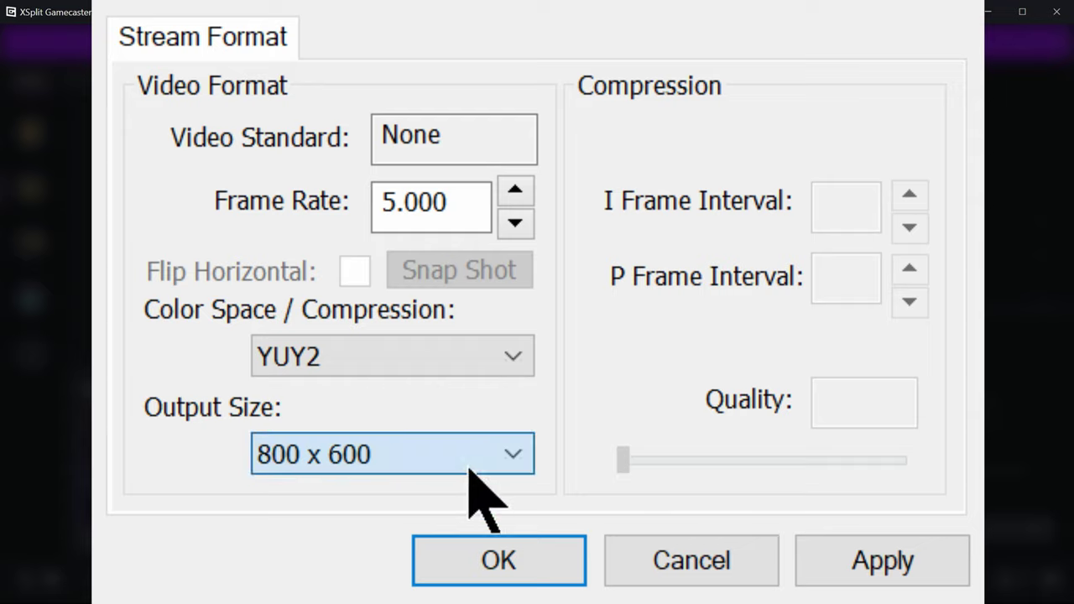
key(Down)
click(433, 364)
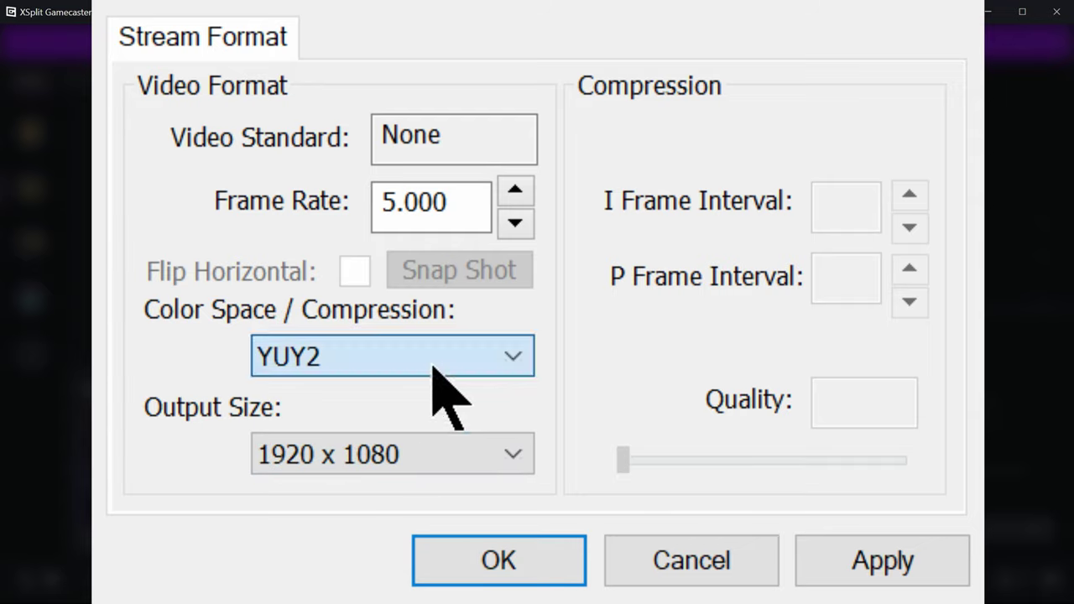
click(411, 424)
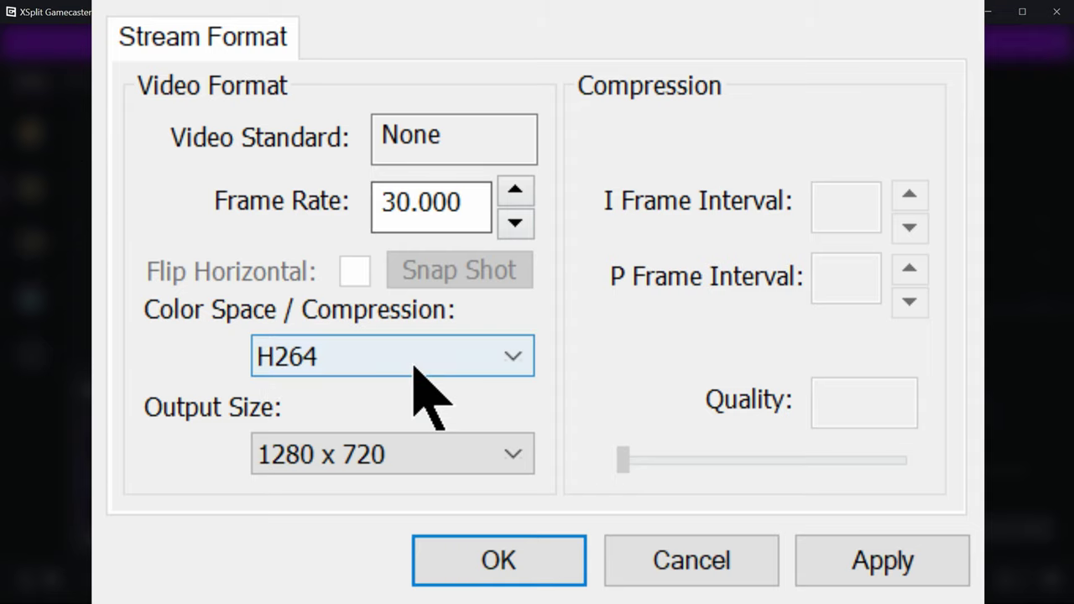
scroll(437, 355, up, 1)
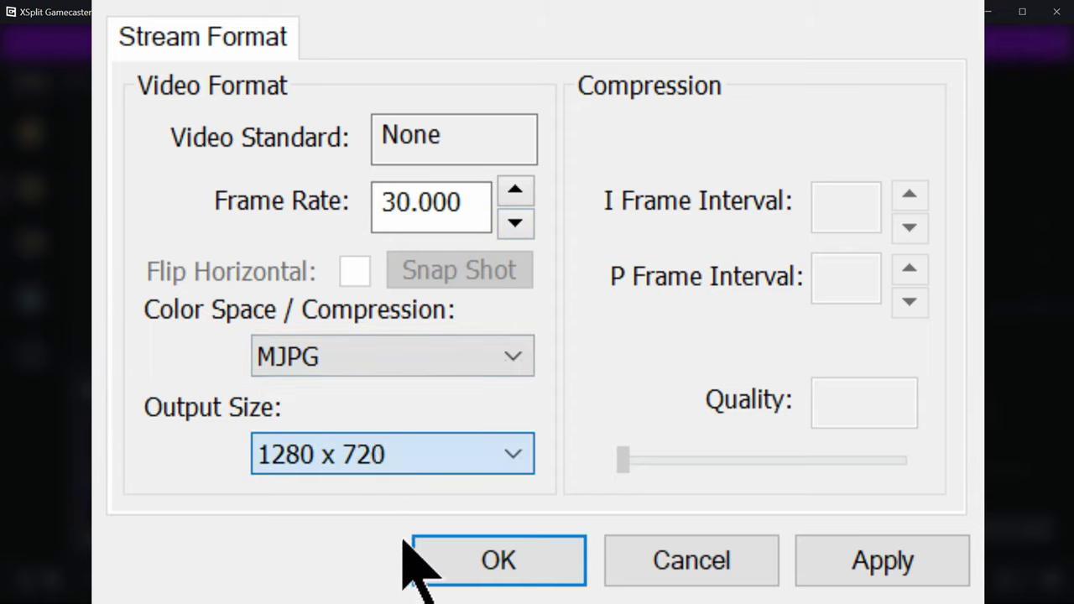
scroll(425, 503, up, 1)
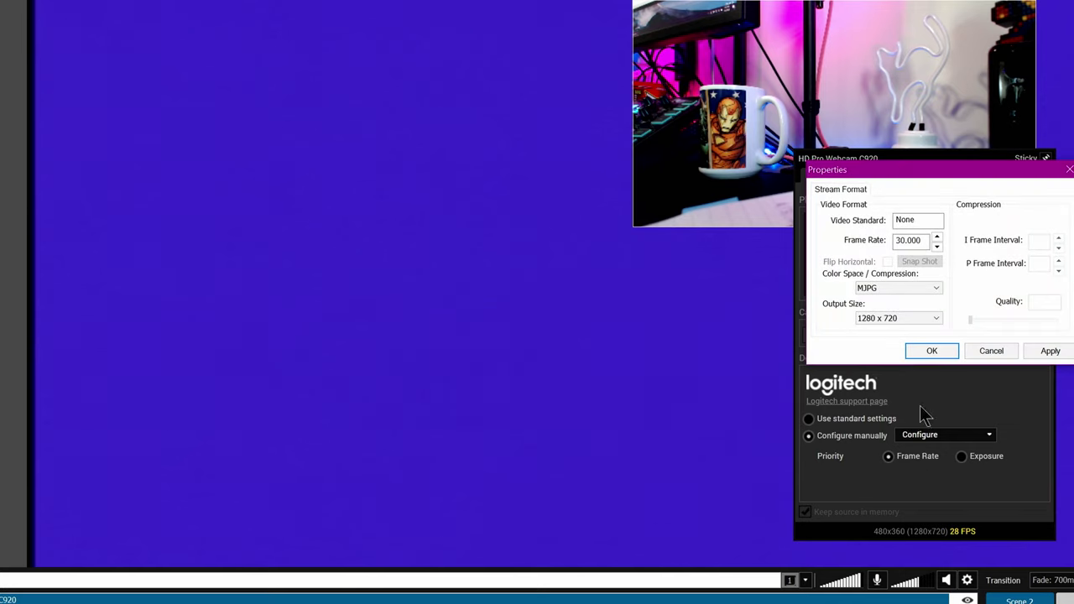
Cycle webcam compression through YUY2, H264 and MJPG at 1920 x 1080, ending on H264
click(927, 290)
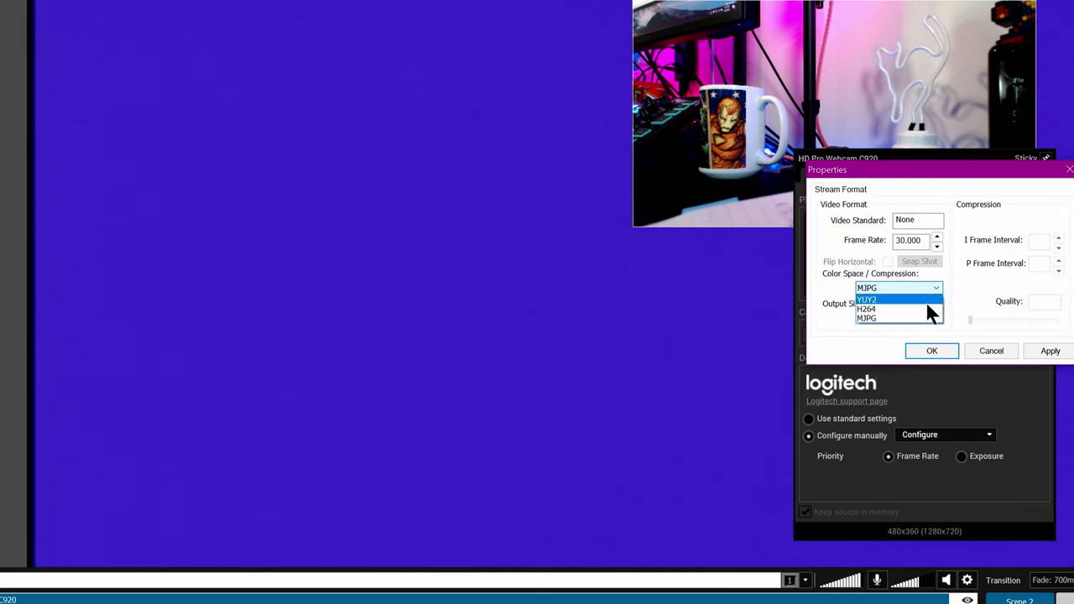
click(925, 301)
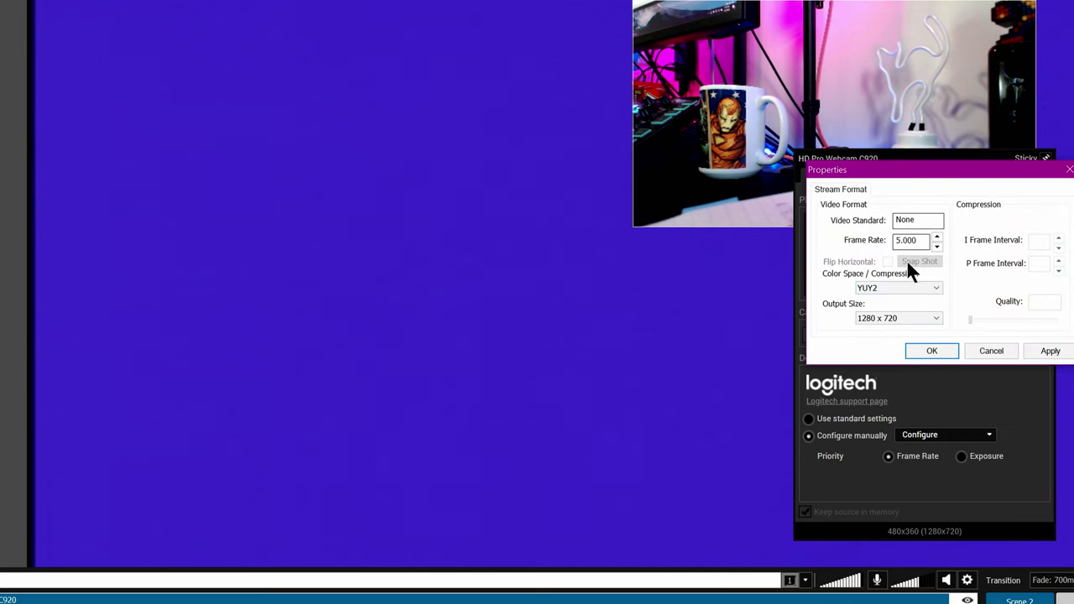
click(905, 288)
click(896, 310)
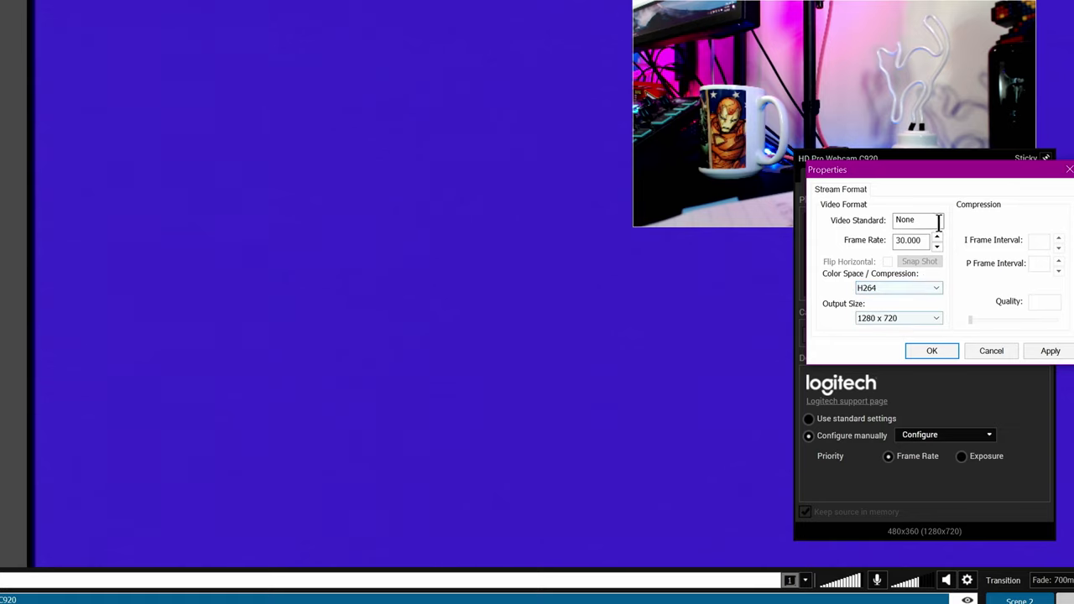
click(906, 286)
click(910, 315)
click(908, 329)
click(933, 281)
click(911, 302)
Confirm the webcam properties and bring up the HD Pro Webcam C920's Color settings
click(916, 354)
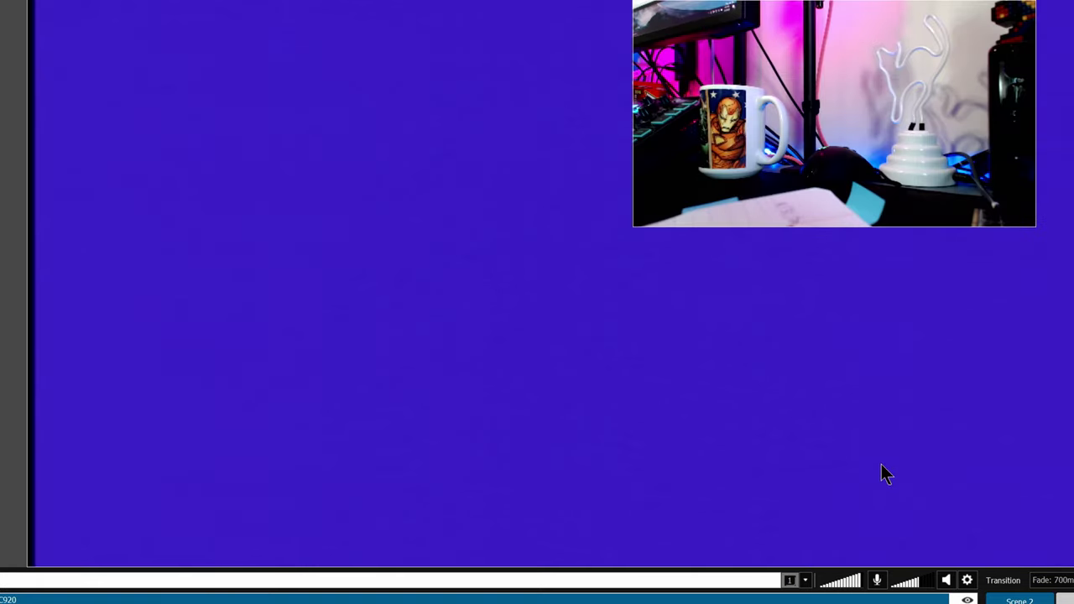
click(905, 159)
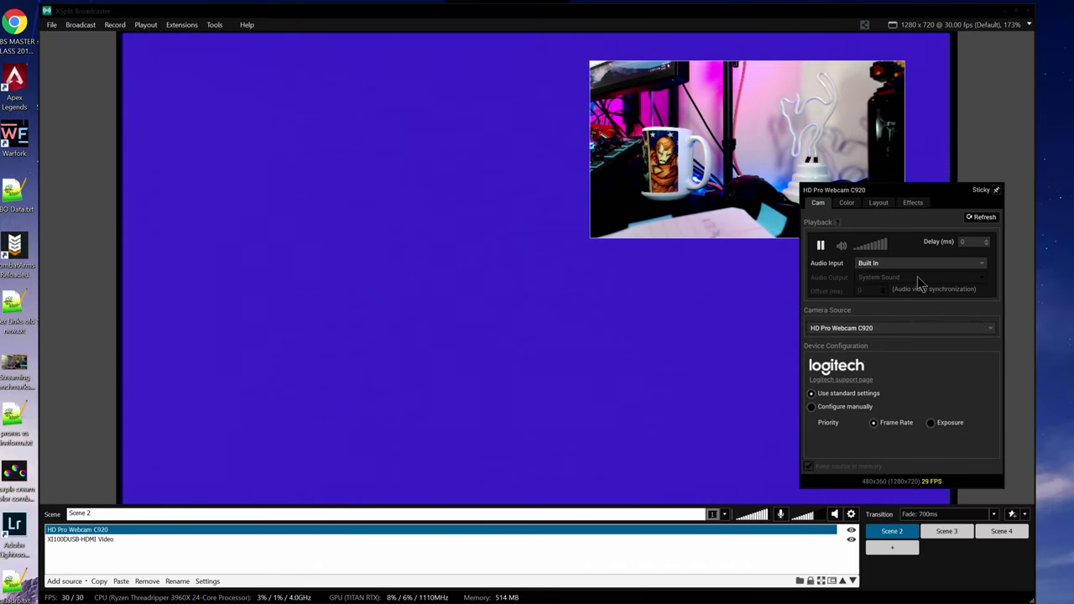
click(848, 203)
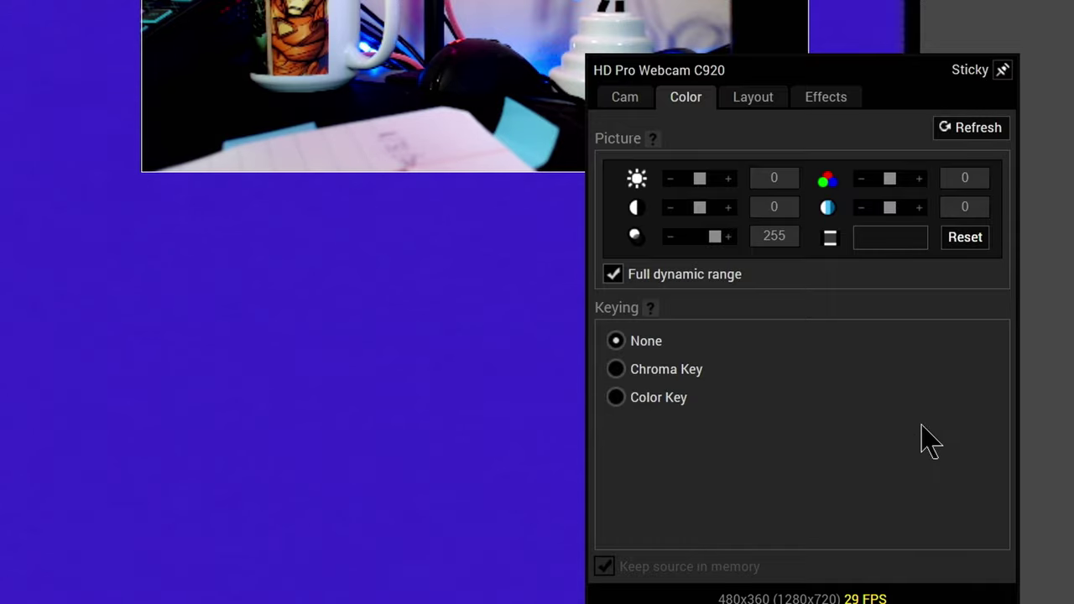
Adjust the webcam's brightness and gamma, and toggle full dynamic range
drag(699, 180, 713, 242)
click(643, 277)
click(643, 277)
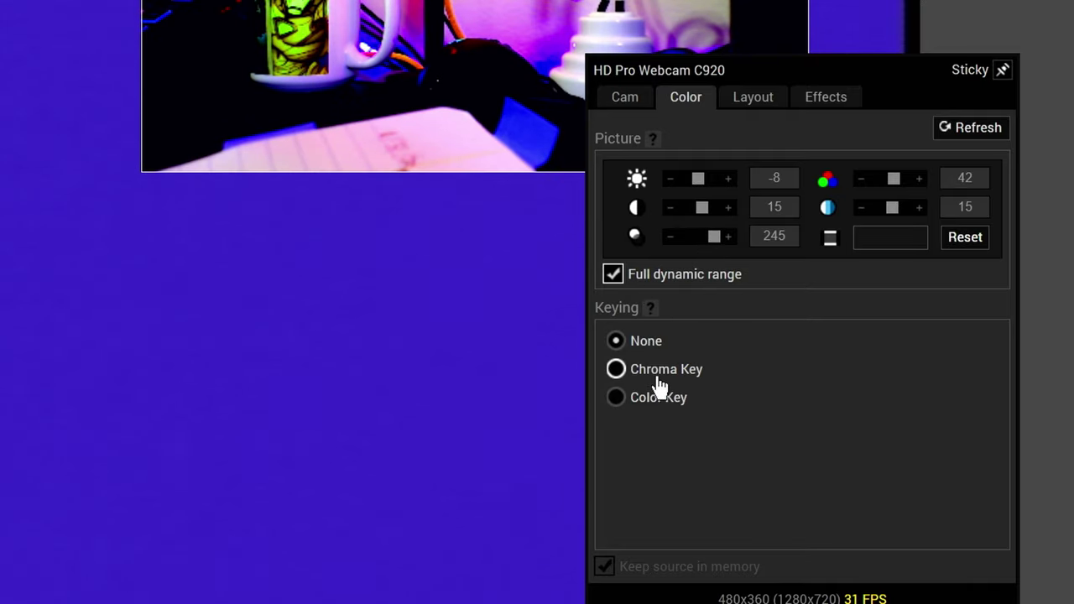
Enable green chroma keying with similarity 120, then shrink the webcam's height
click(660, 377)
click(702, 451)
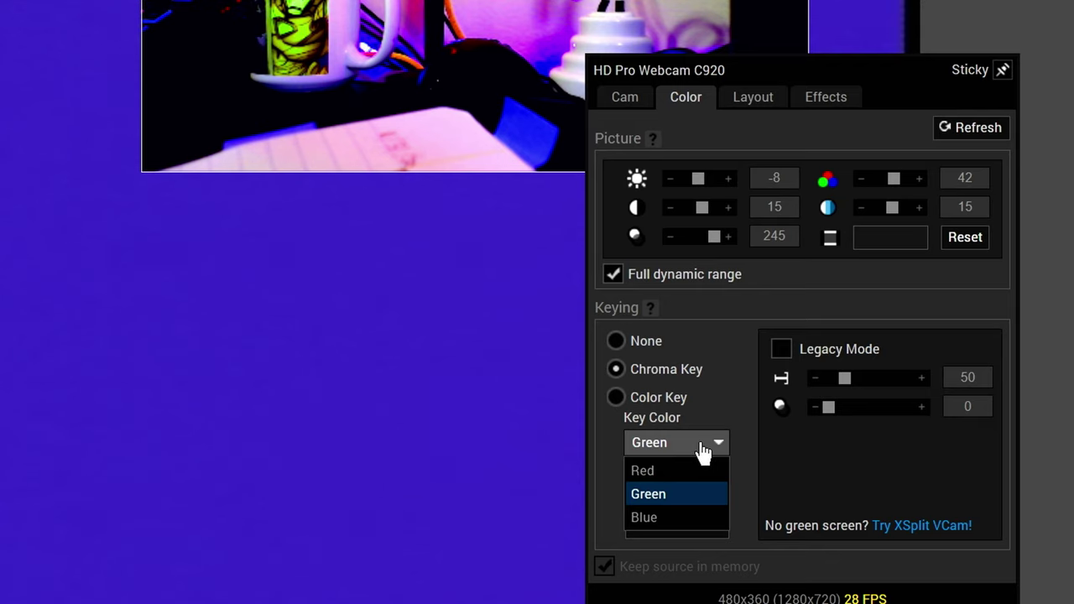
click(702, 451)
drag(844, 378, 867, 378)
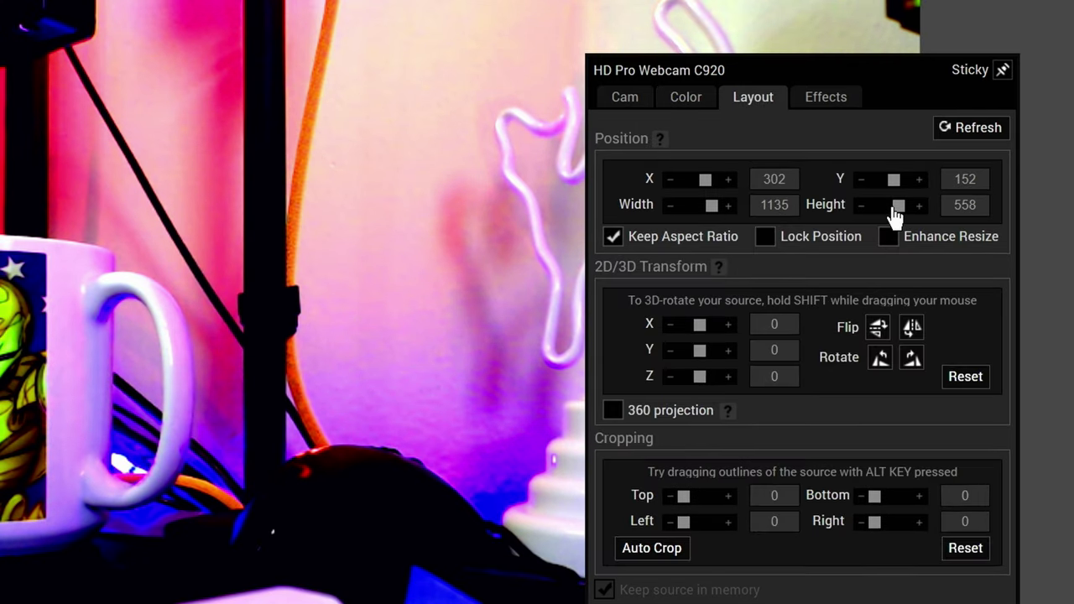
mouse_move(895, 212)
mouse_down()
mouse_move(886, 208)
mouse_move(895, 215)
mouse_up()
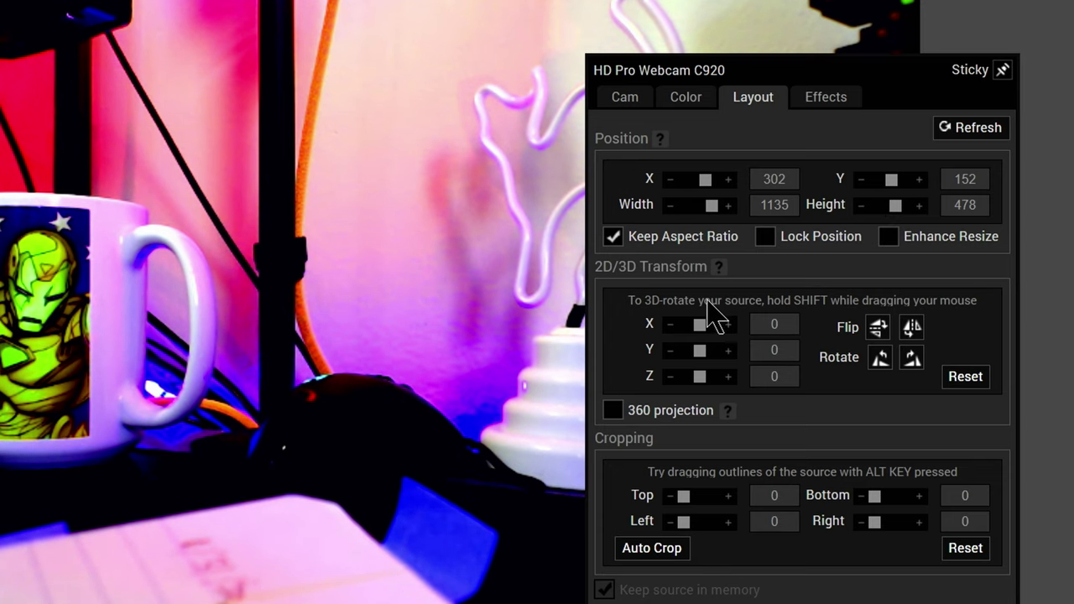
Tilt the webcam to 14 on the X axis and rotate it three quarter-turns to Z 48
drag(699, 326, 699, 382)
drag(704, 324, 698, 327)
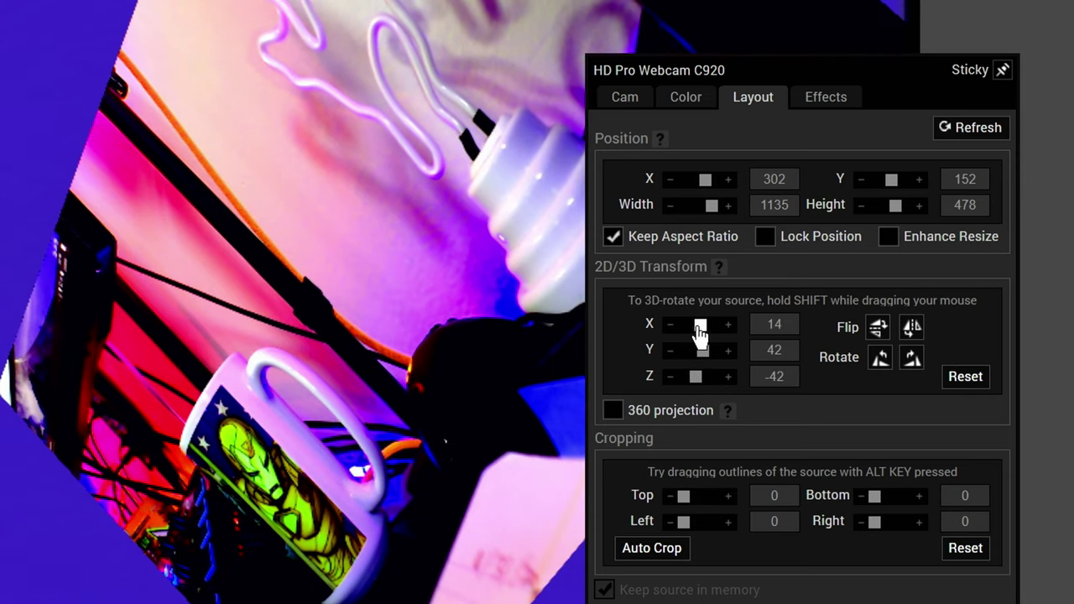
click(879, 359)
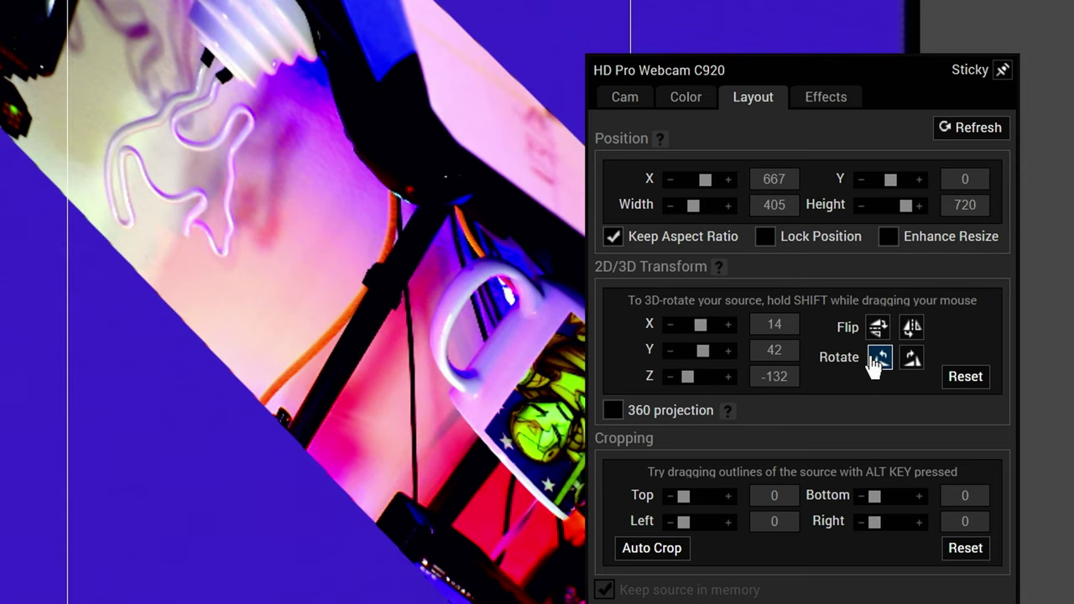
click(878, 358)
click(877, 359)
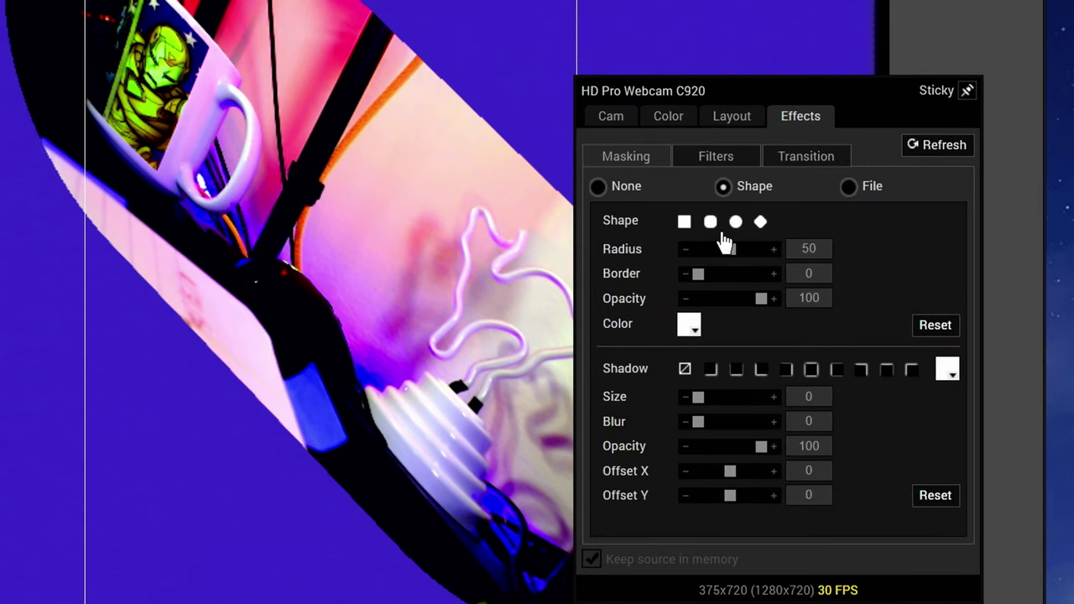
Try diamond, rounded rectangle and square masks on the webcam
click(758, 222)
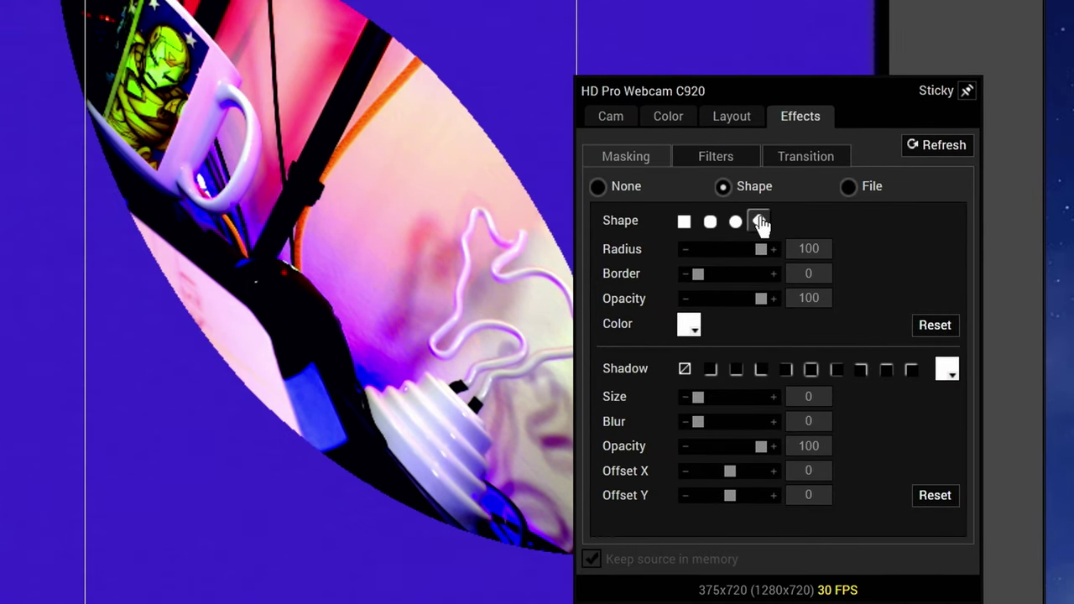
drag(807, 91, 904, 94)
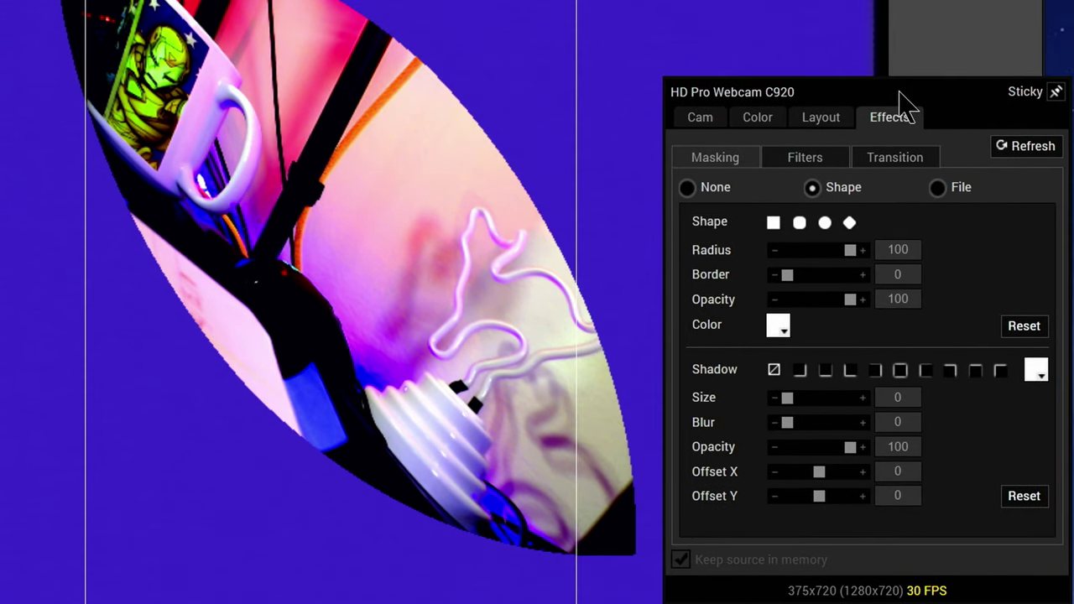
click(794, 225)
click(774, 223)
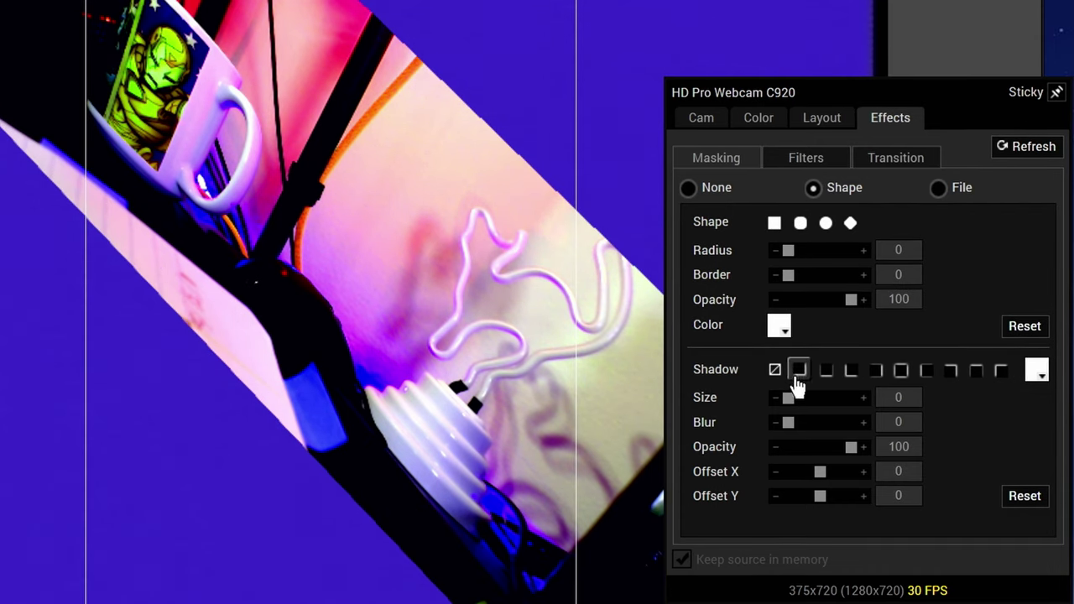
Add a black drop shadow to the webcam and change its direction
click(797, 377)
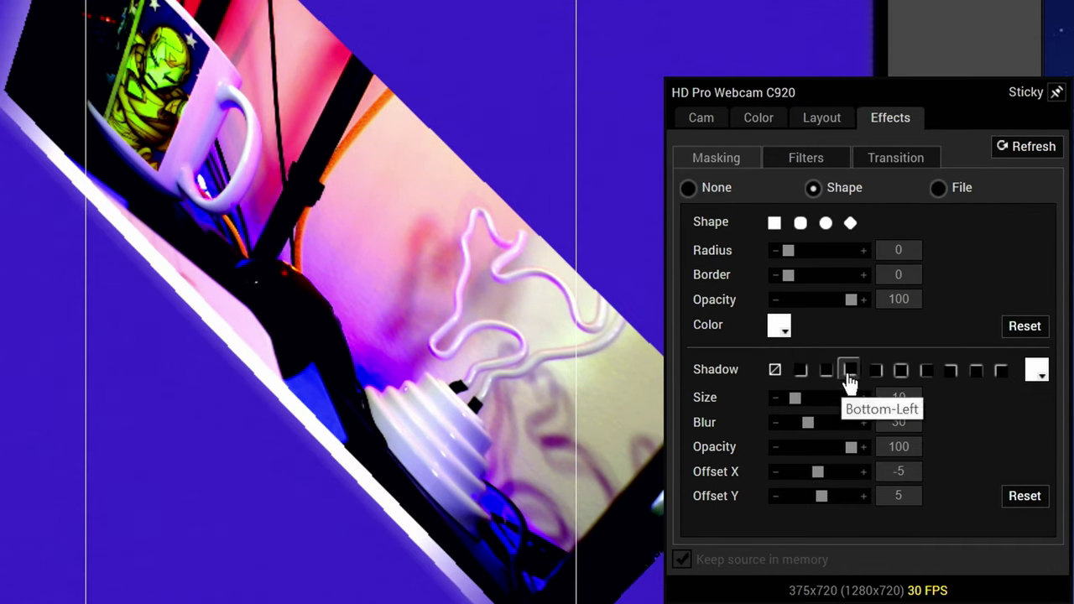
click(899, 374)
click(1035, 373)
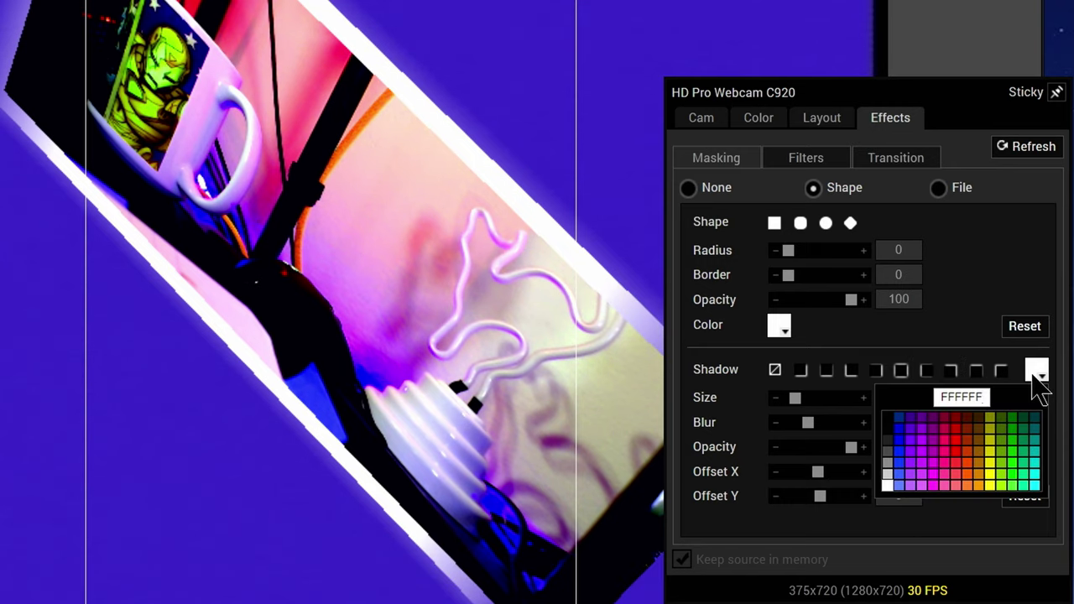
click(886, 417)
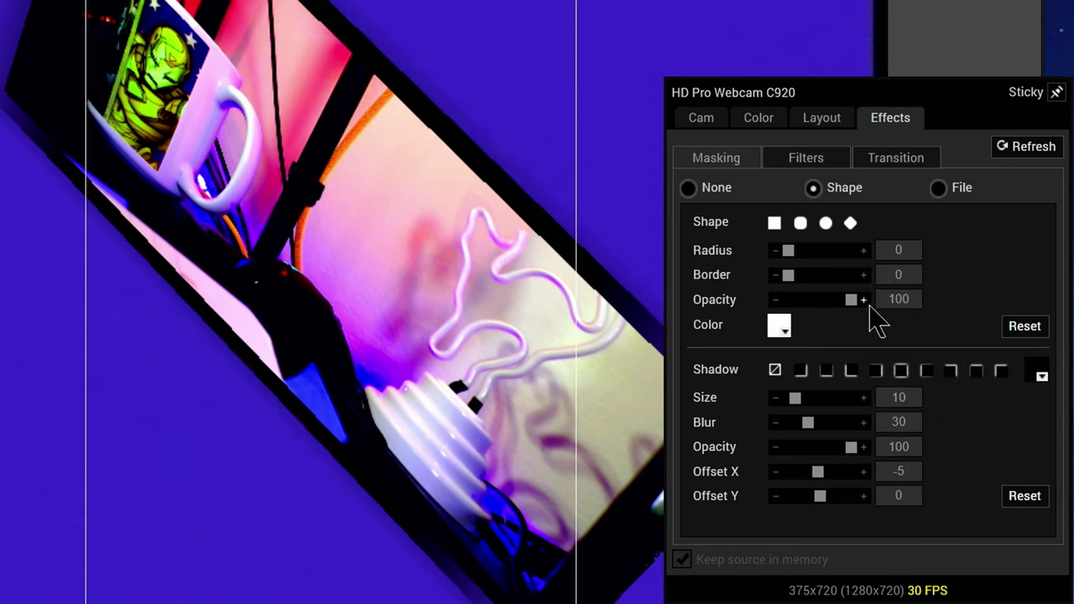
Set the webcam's masking back to None and open the video filters list
click(940, 189)
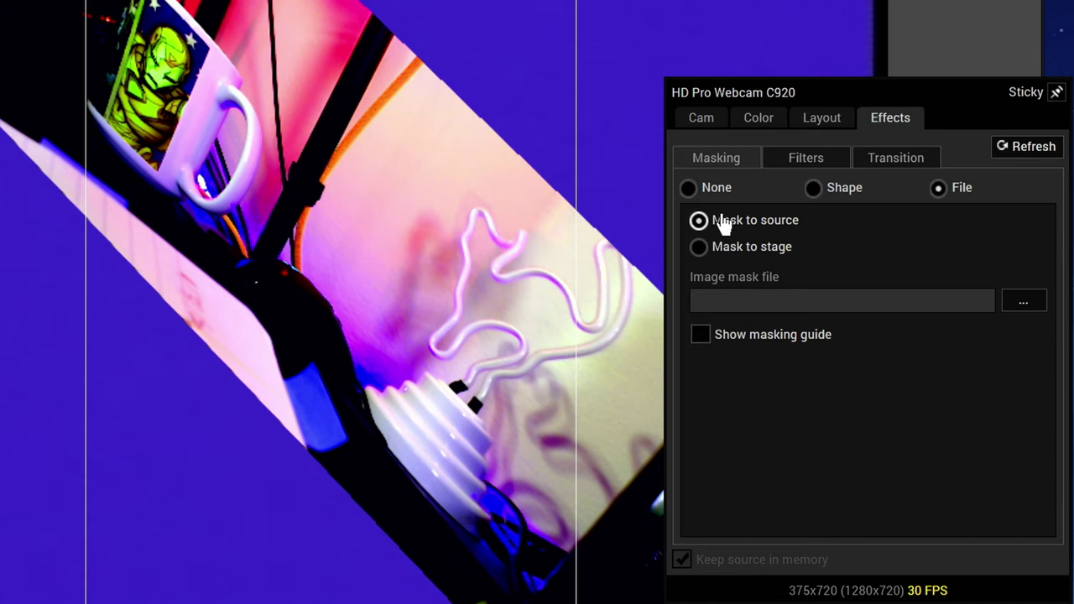
click(714, 190)
click(843, 161)
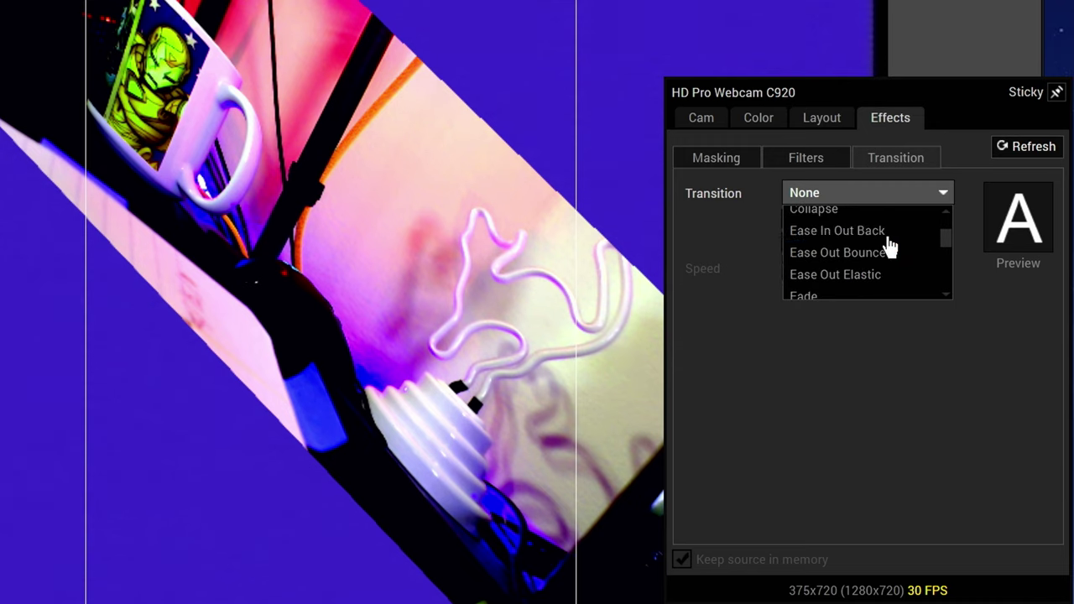
scroll(889, 245, up, 3)
scroll(887, 239, down, 3)
Apply the Ease In Out Back transition on both scene enter and scene exit
click(888, 235)
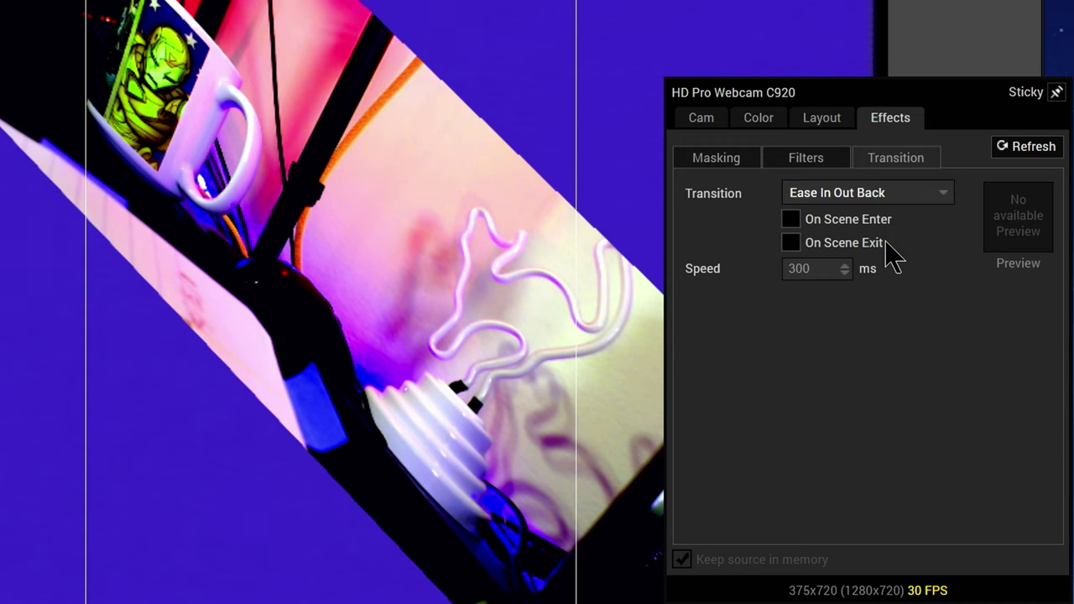
click(846, 220)
click(845, 243)
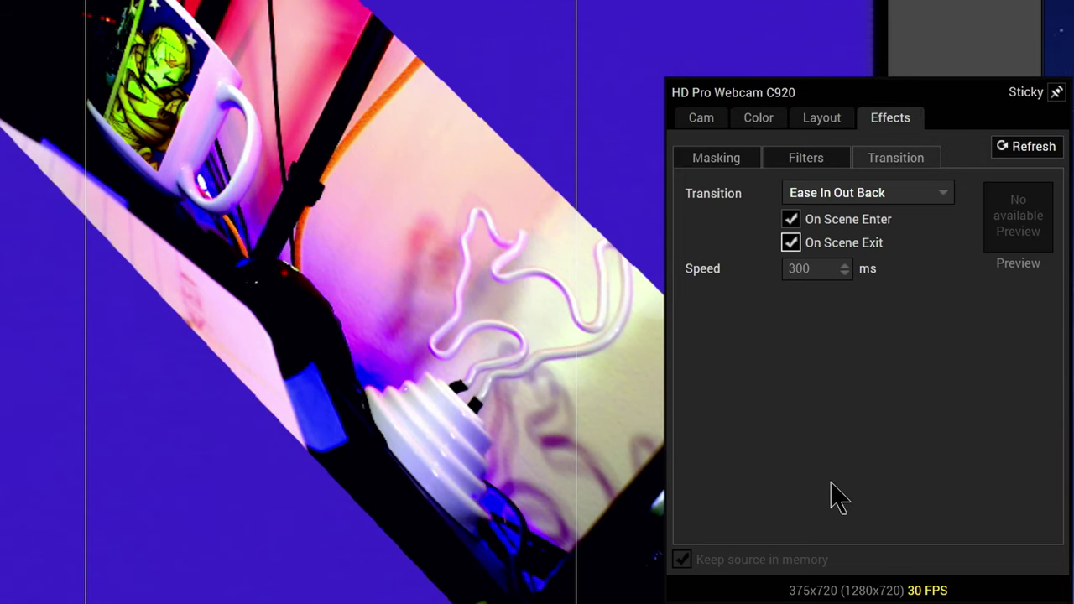
Close the webcam properties and test the transition by switching between Scene 3 and Scene 2
click(592, 499)
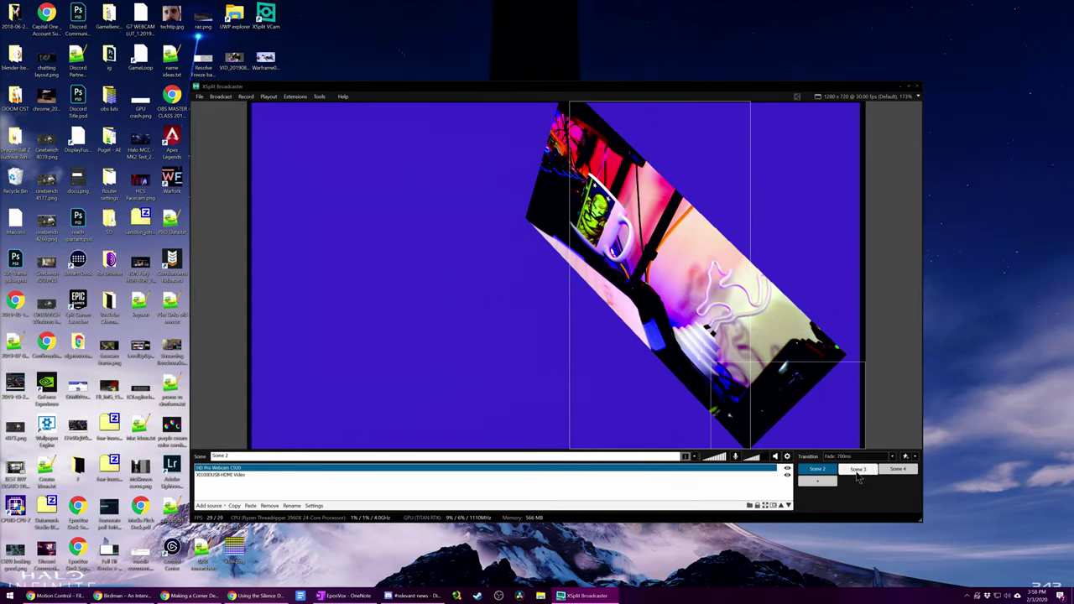
click(857, 470)
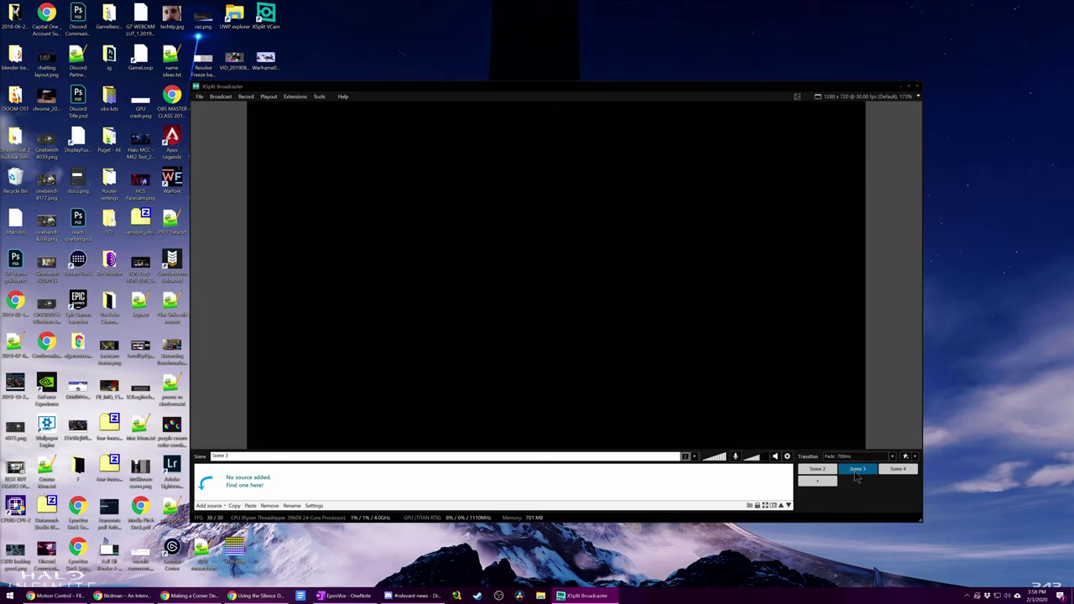
click(827, 472)
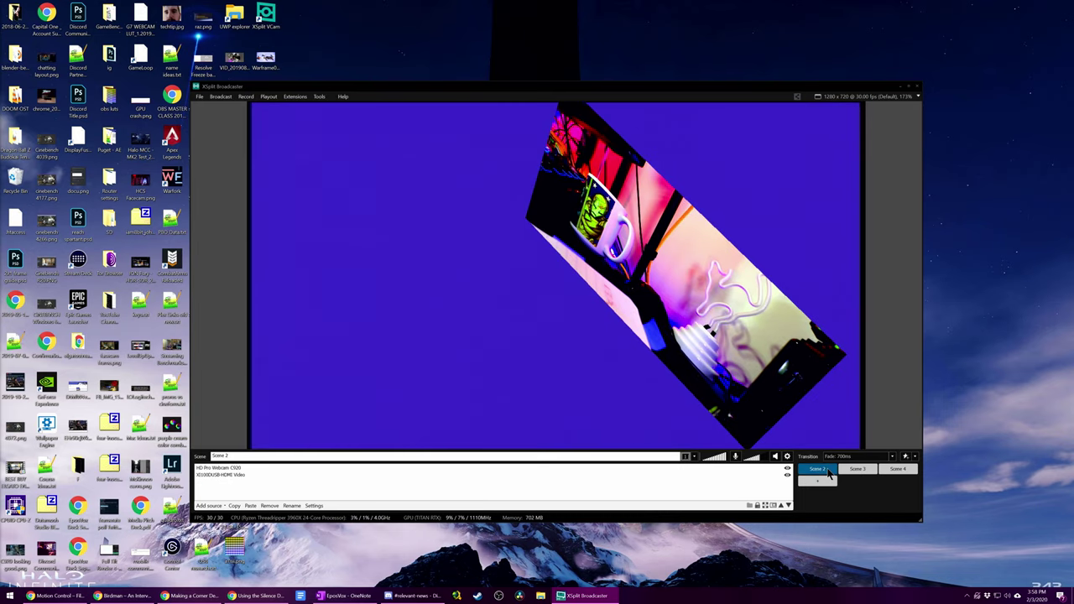
click(858, 469)
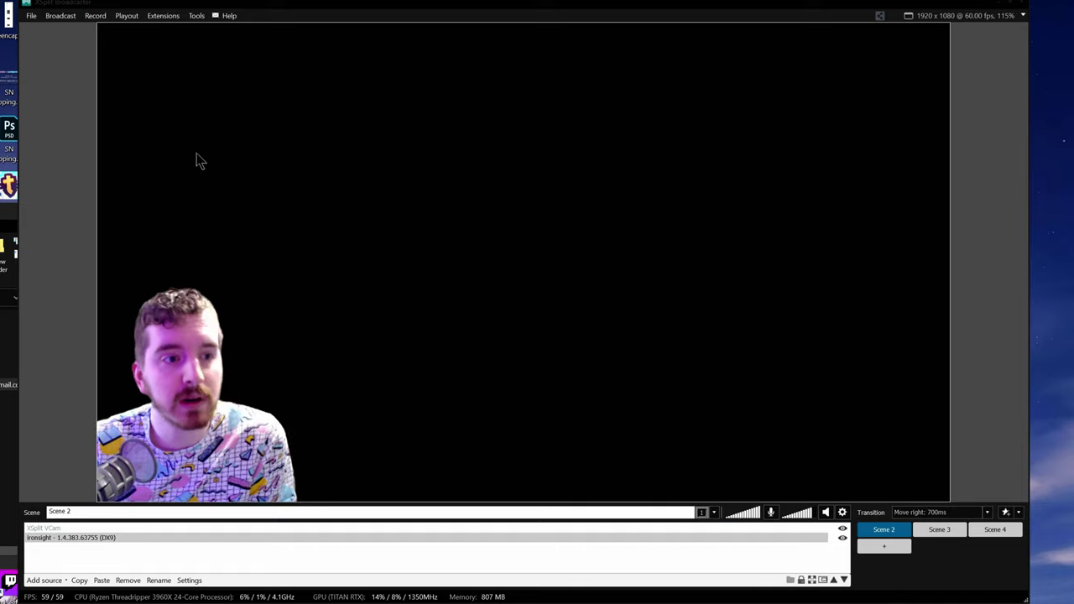
Open File > My Recordings and move the recordings window over the preview
click(128, 39)
click(32, 17)
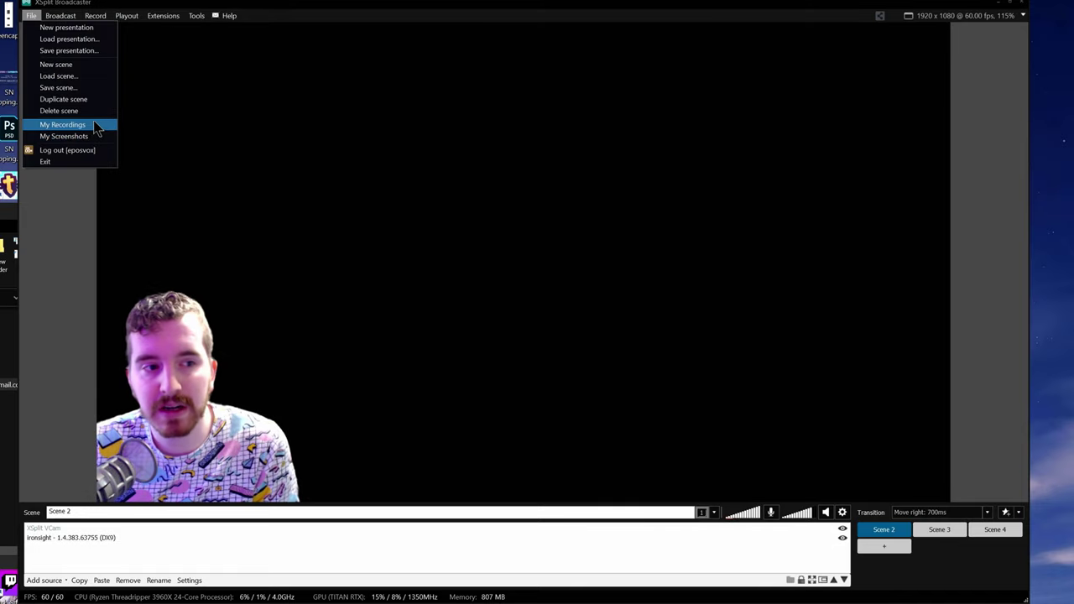
click(244, 275)
click(327, 331)
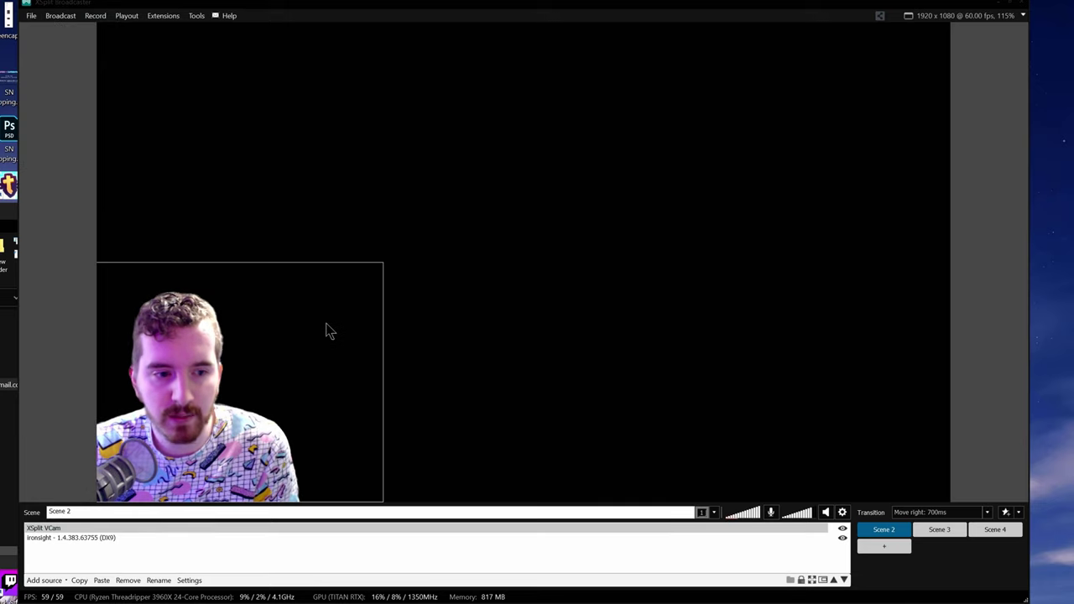
drag(98, 146, 696, 120)
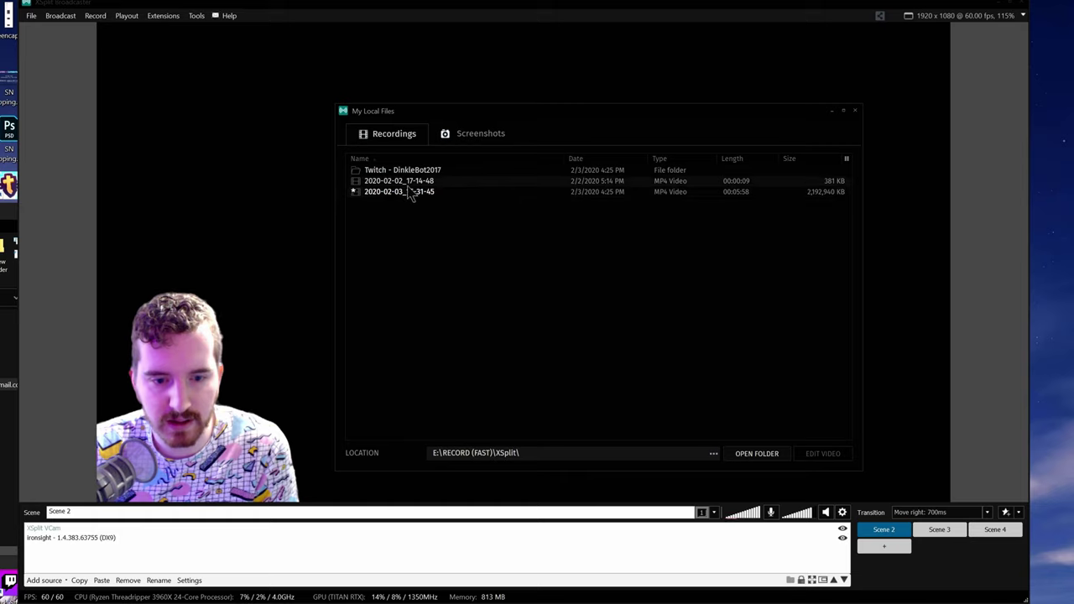
Cancel the folder chooser and open the recordings folder in File Explorer
click(713, 453)
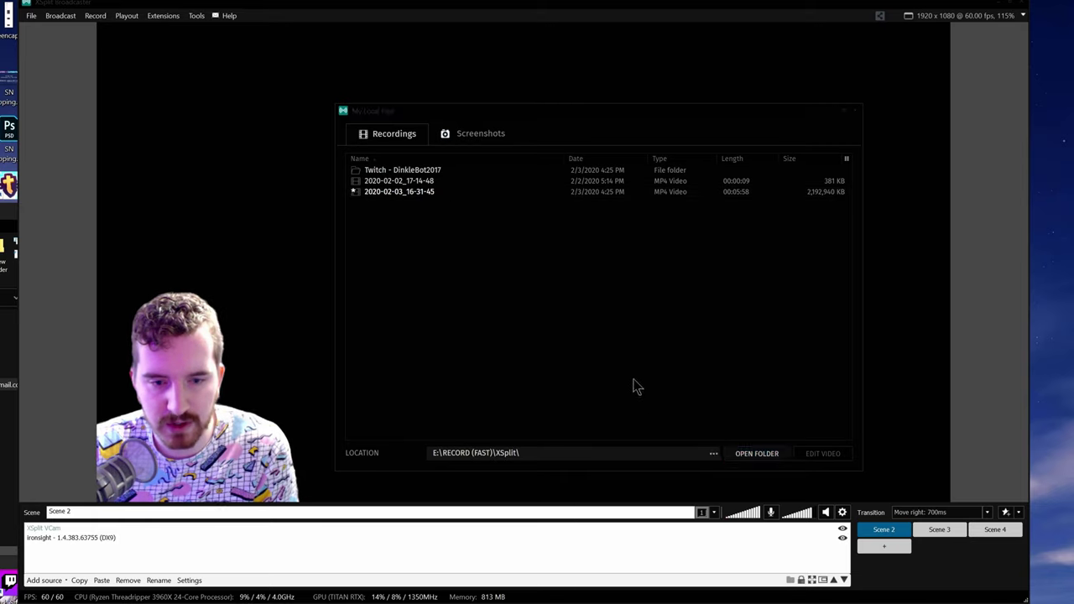
click(608, 385)
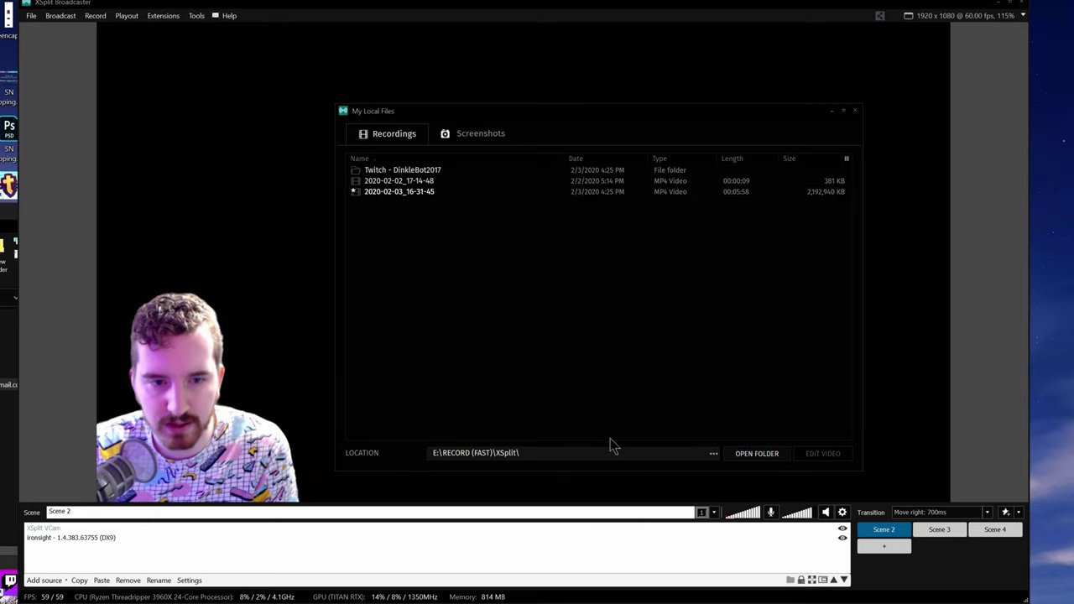
click(770, 455)
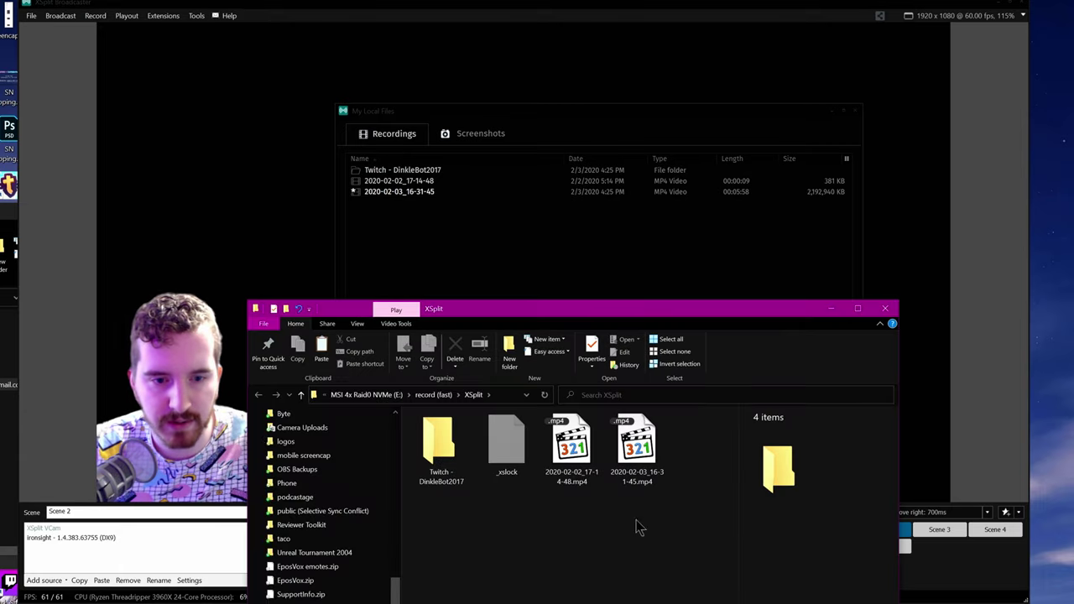
Compare the details of the 2020-02-02_17-14-48.mp4 and 2020-02-03_16-31-45.mp4 recordings
drag(677, 320, 609, 206)
click(504, 340)
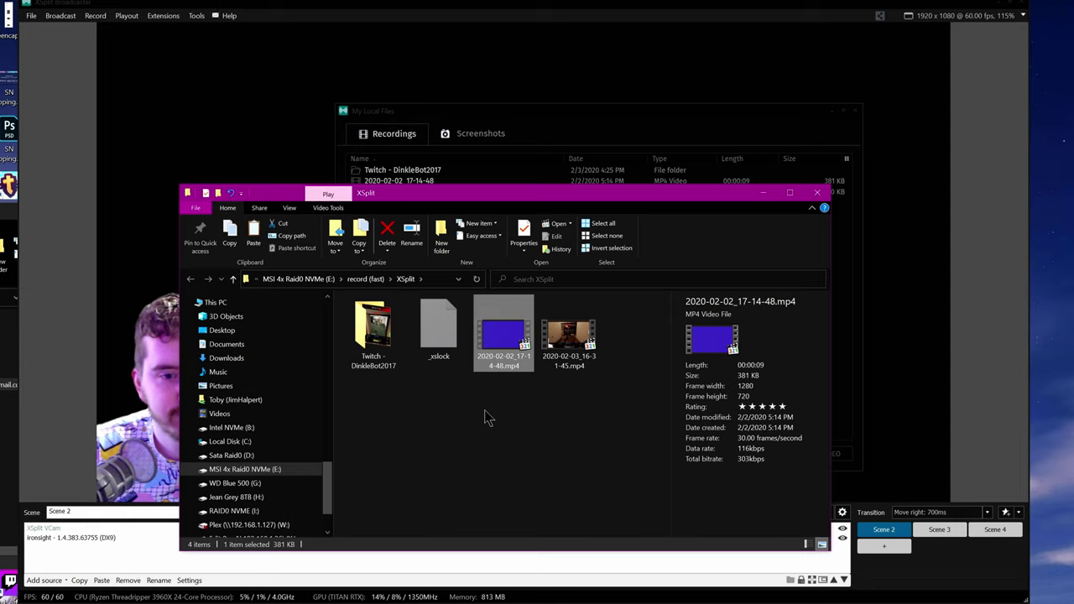
click(569, 335)
click(503, 336)
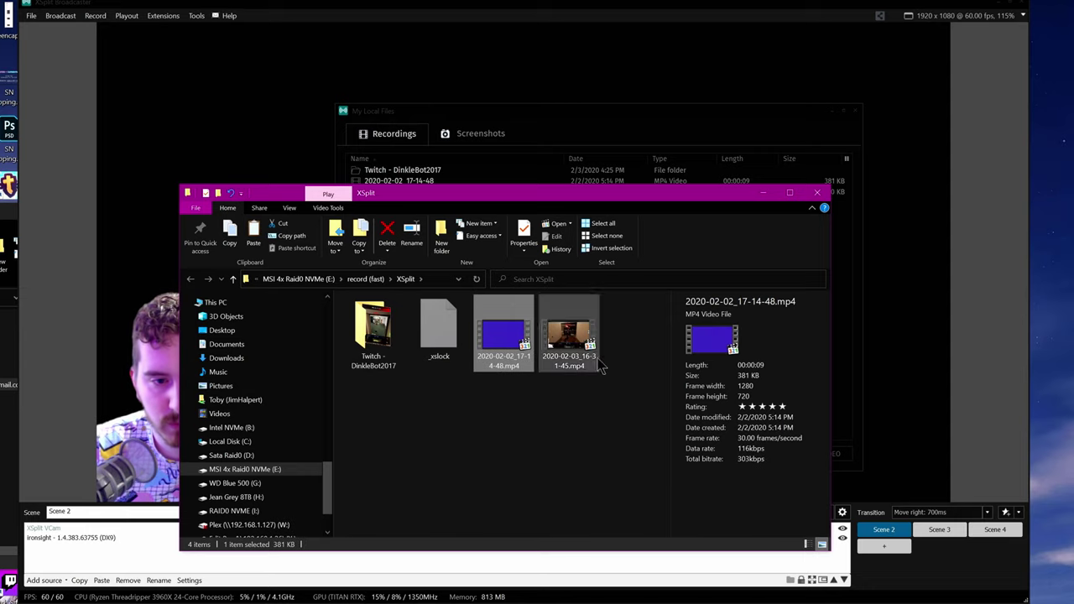
click(395, 294)
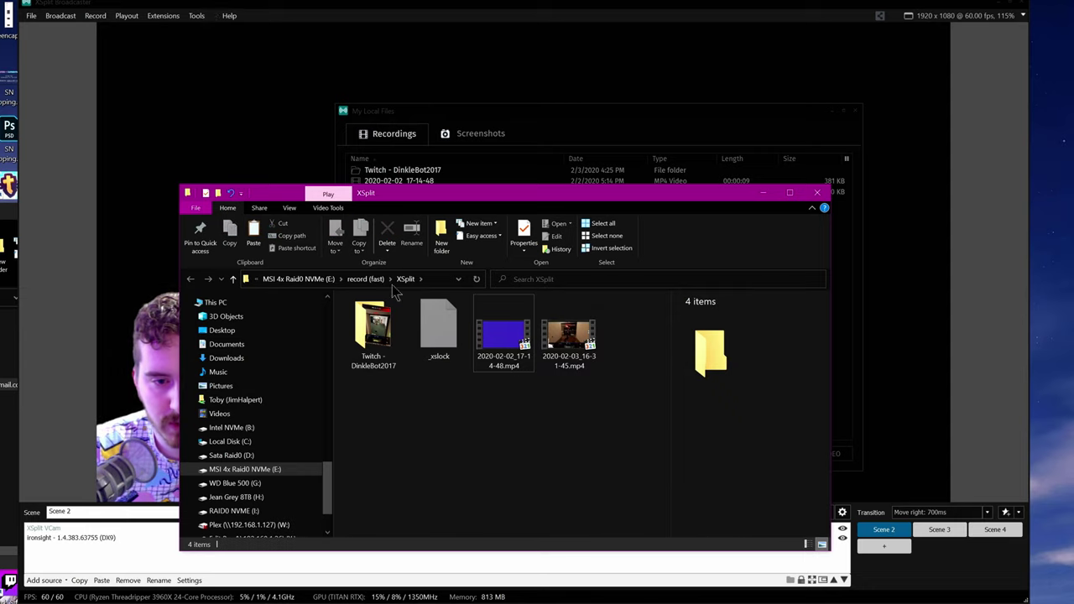
Look inside the Twitch subfolder, return, and select 2020-02-03_16-31-45.mp4 to show its details
click(381, 340)
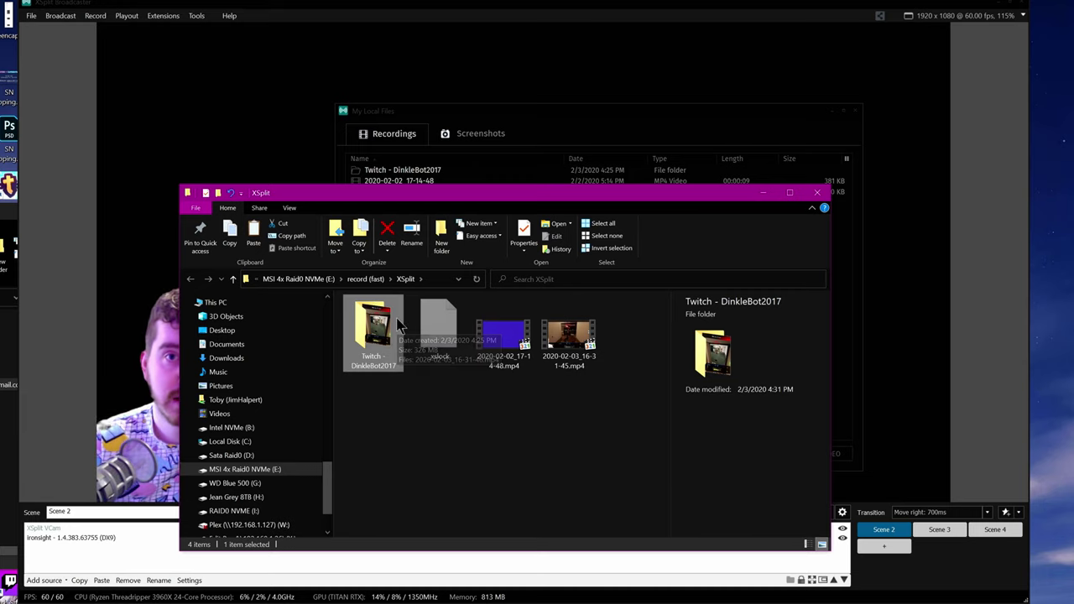
double_click(360, 349)
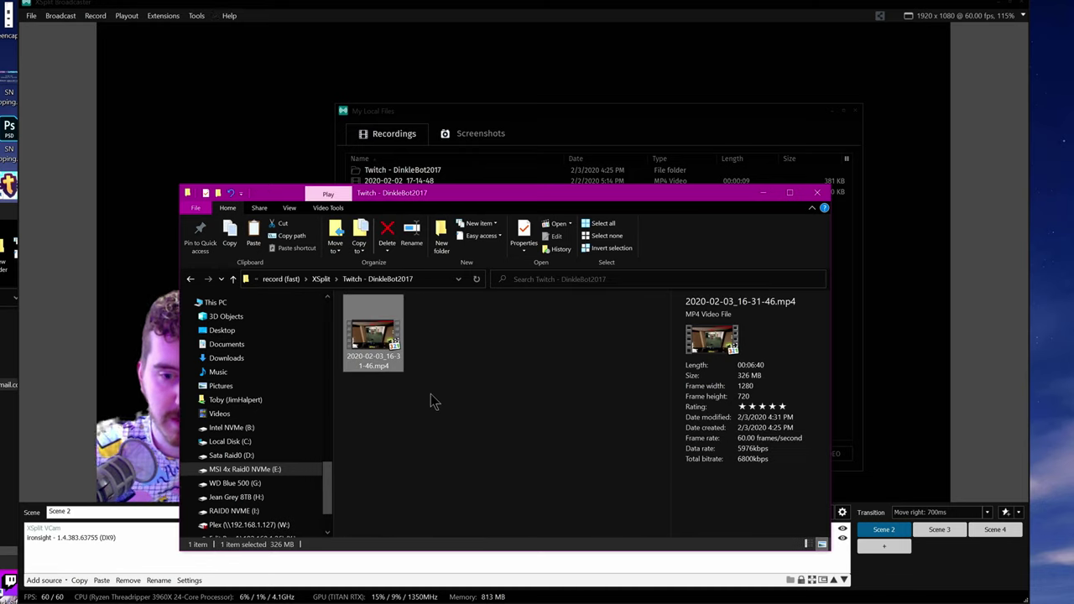
key(alt+Left)
click(577, 335)
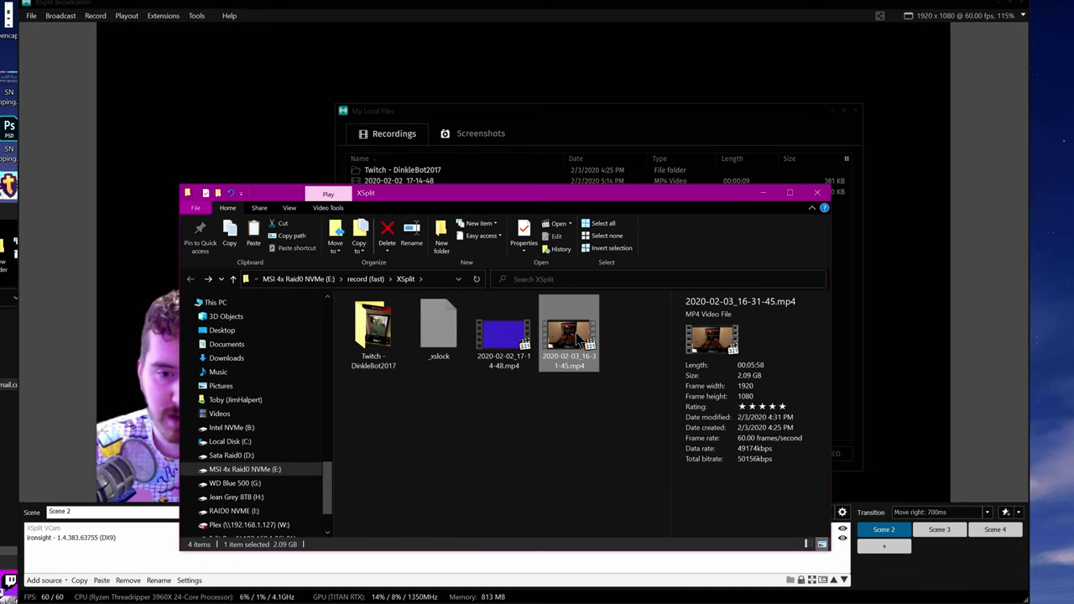